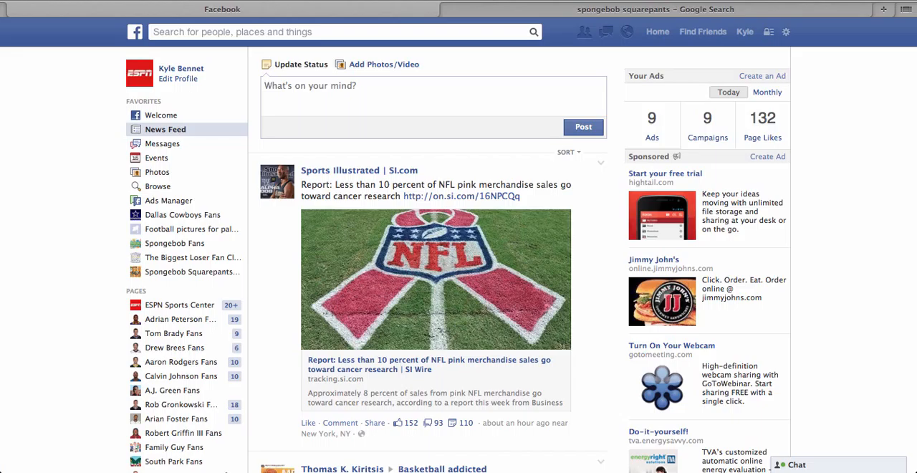
# Step: Start a new Facebook ad and choose the Spongebob Squarepants Fans page as its destination
pyautogui.click(786, 32)
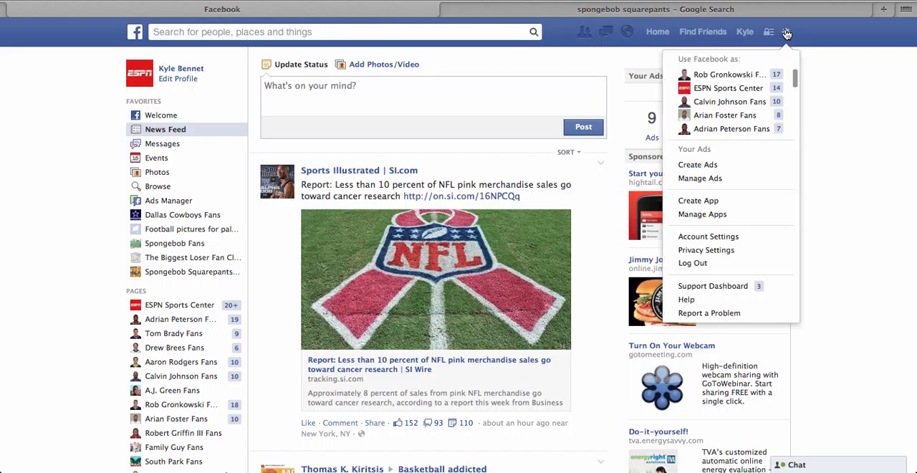
pyautogui.click(771, 165)
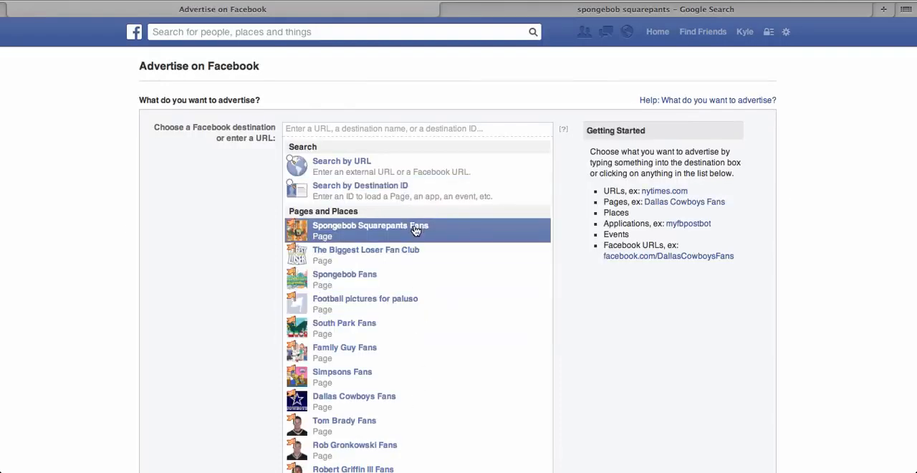
pyautogui.click(417, 228)
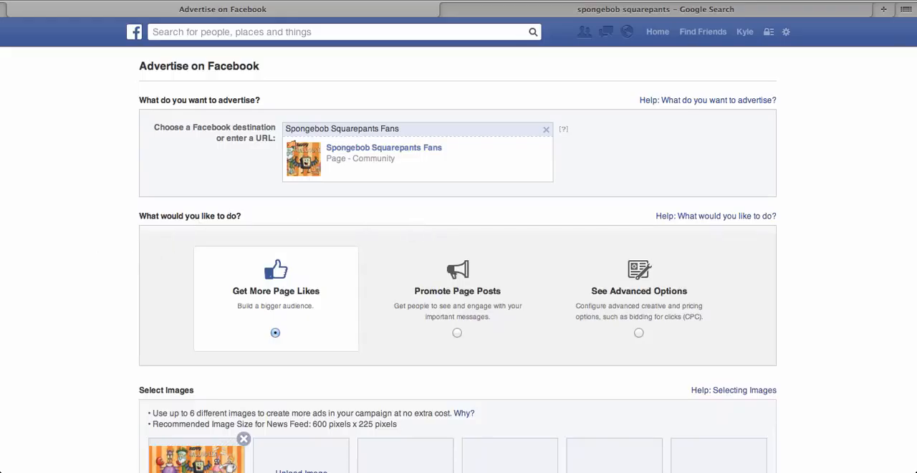
# Step: Show the Right Column version of the ad preview in the text and links section
pyautogui.scroll(-1, 96, 255)
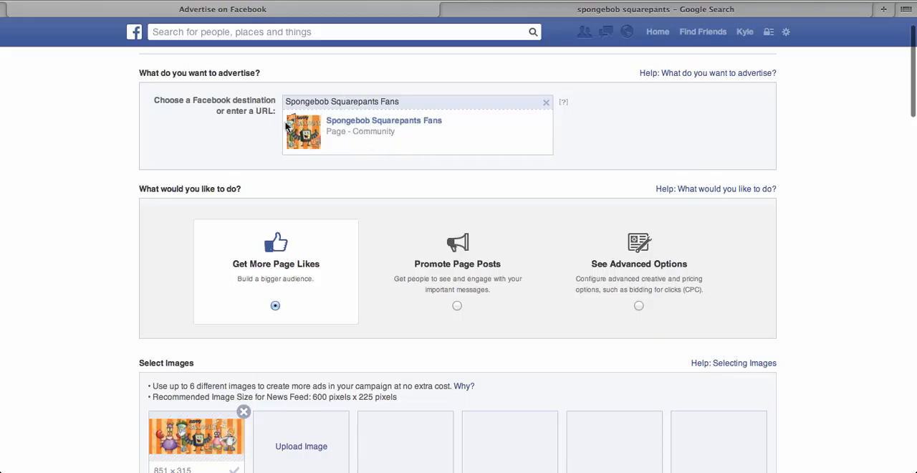
pyautogui.scroll(-1, 74, 227)
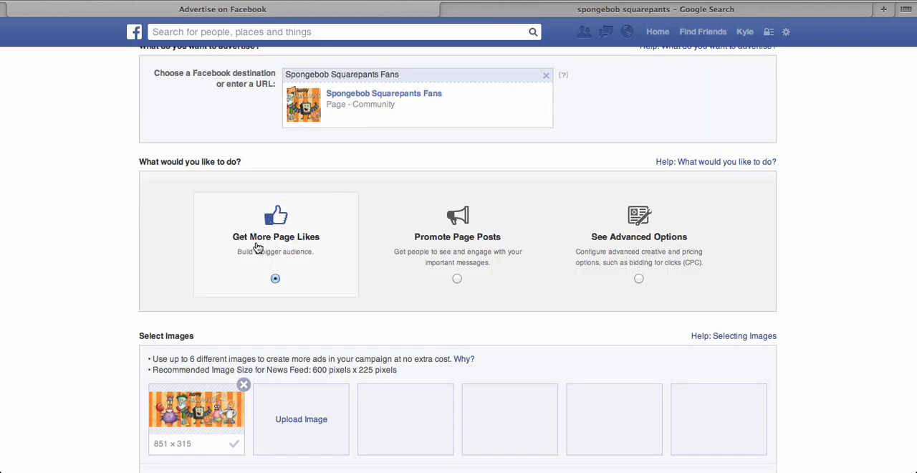
pyautogui.scroll(-4, 62, 229)
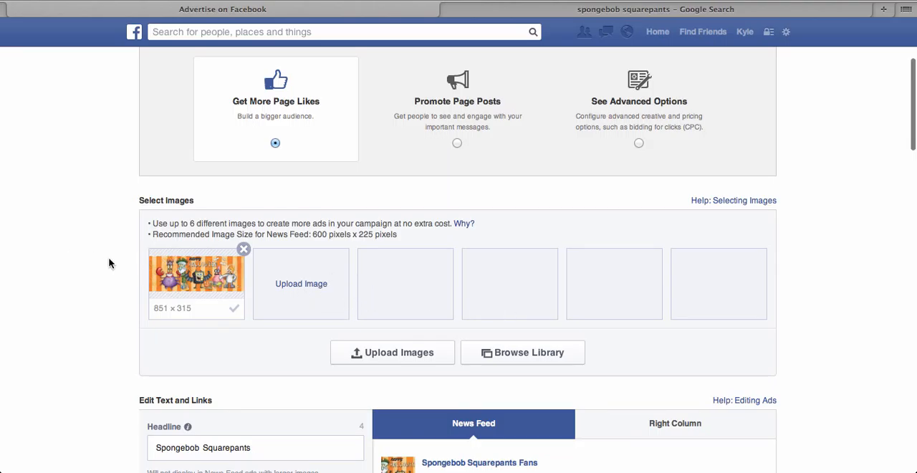
pyautogui.scroll(2, 104, 259)
pyautogui.scroll(-4, 103, 260)
pyautogui.scroll(-5, 459, 258)
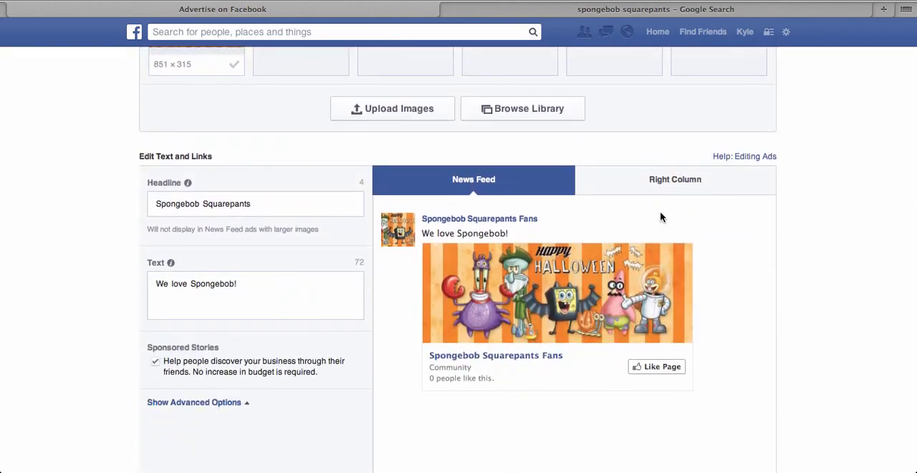
pyautogui.click(697, 190)
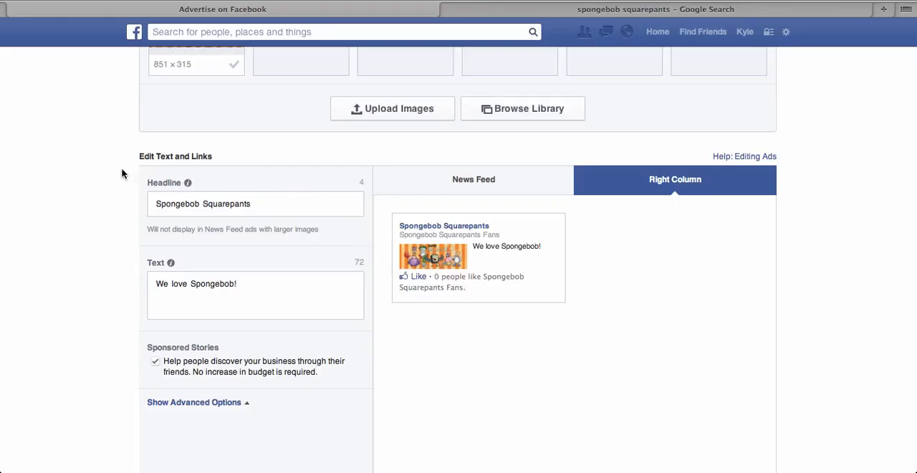
# Step: Remove the default Halloween banner image from the ad and upload spongebobrainbow from the Desktop instead
pyautogui.scroll(3, 122, 173)
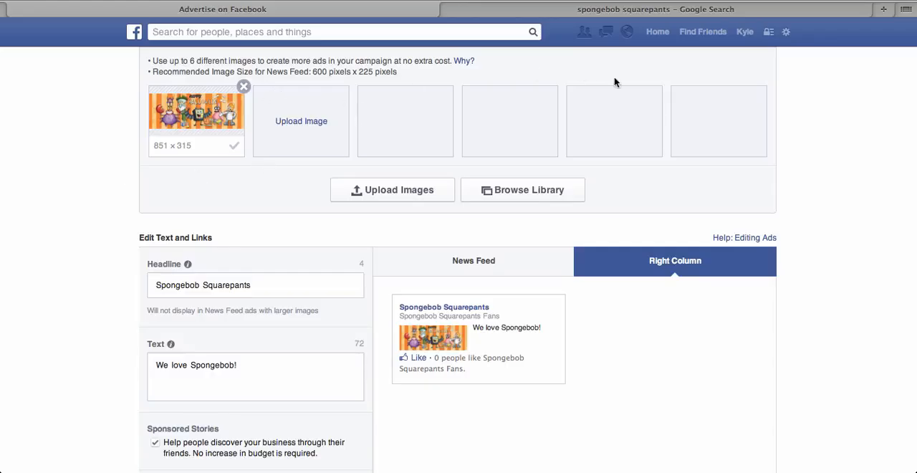
pyautogui.click(244, 89)
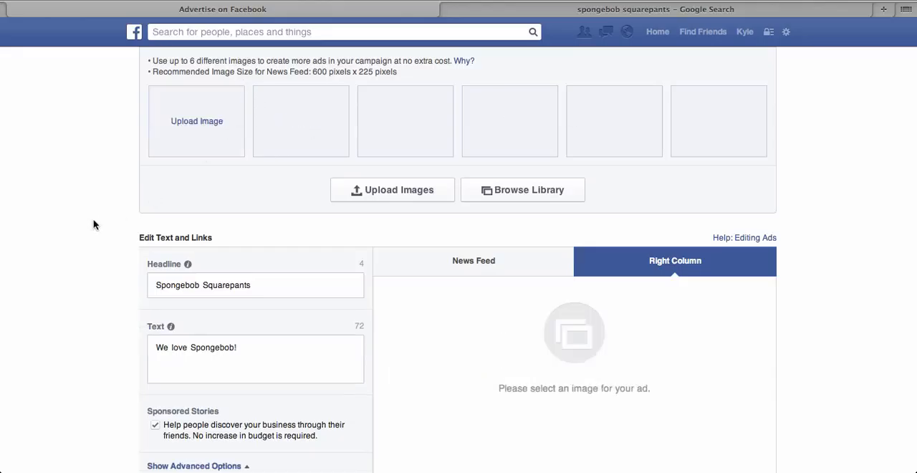
pyautogui.click(420, 190)
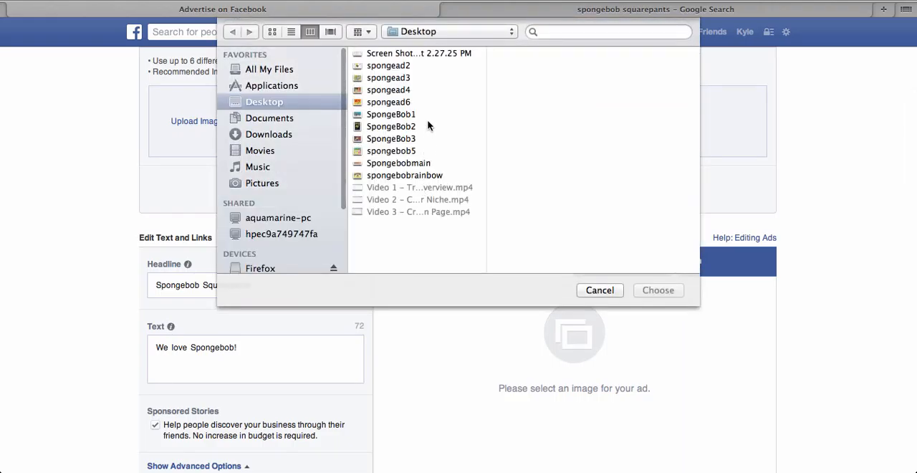
pyautogui.doubleClick(437, 176)
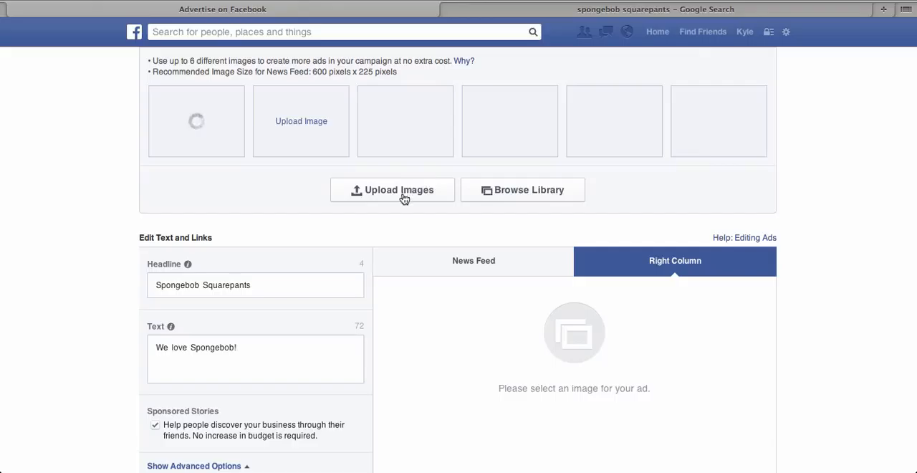
# Step: Upload spongead2 and spongead3 from the Desktop as additional ad images
pyautogui.click(404, 195)
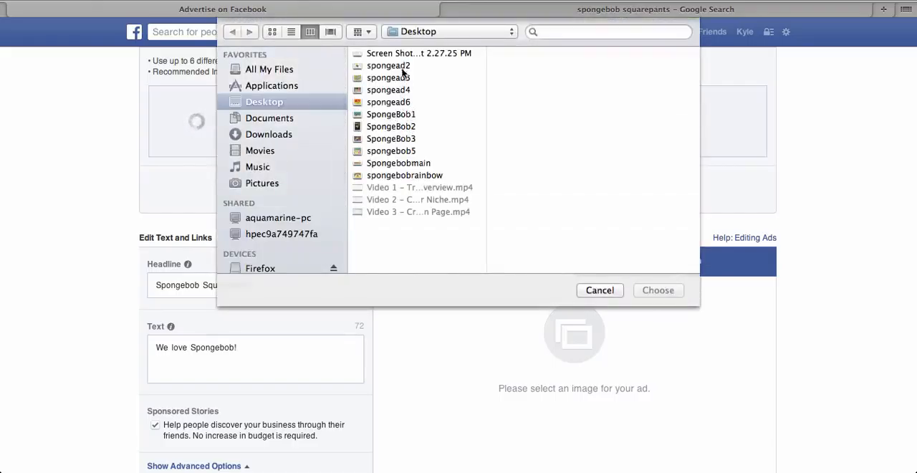
pyautogui.moveTo(407, 91); pyautogui.dragTo(396, 65)
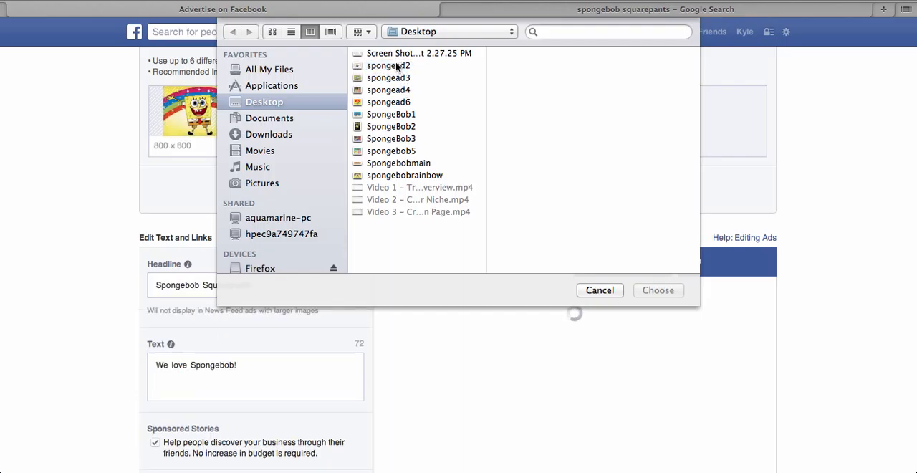
pyautogui.doubleClick(396, 65)
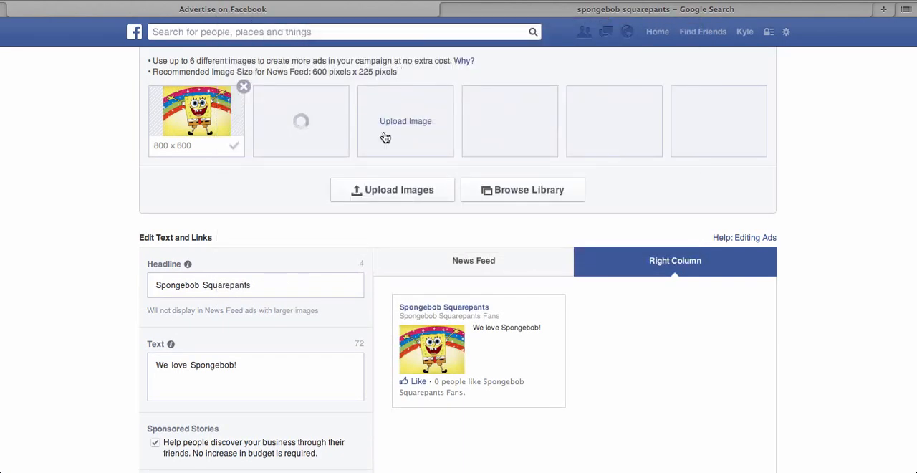
pyautogui.click(403, 191)
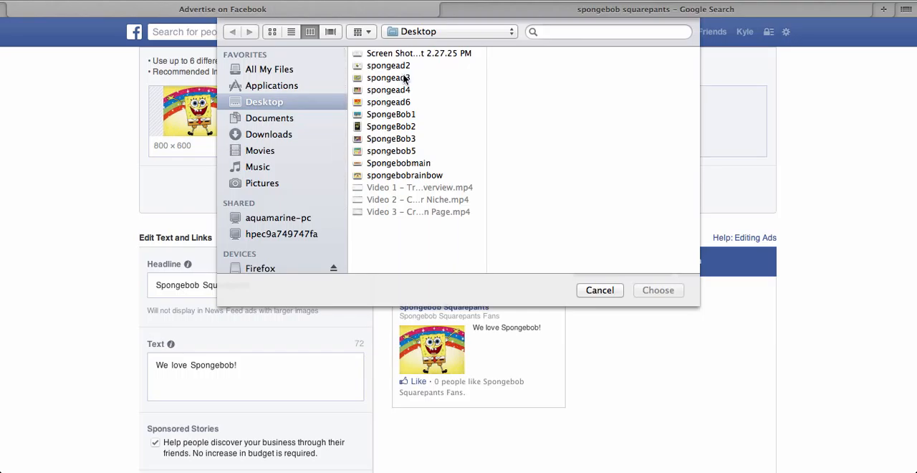
pyautogui.click(404, 78)
pyautogui.doubleClick(405, 78)
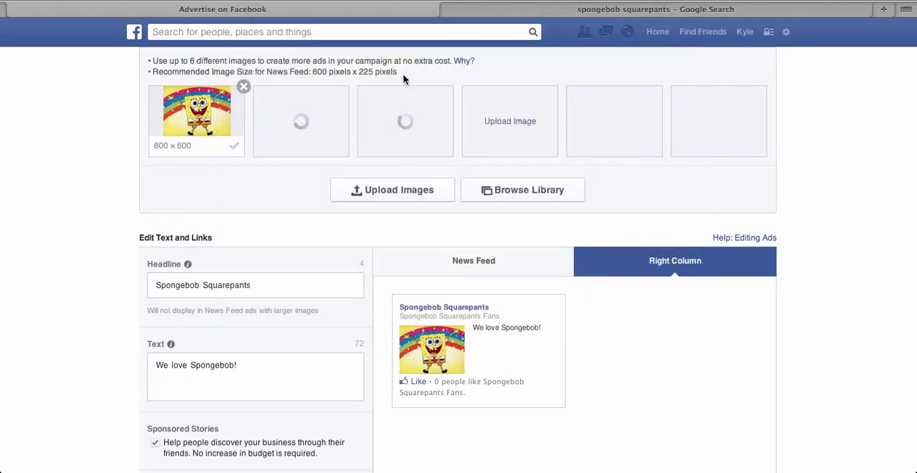
# Step: Add spongead4 and spongebob5 from the Desktop to the ad's images
pyautogui.click(412, 192)
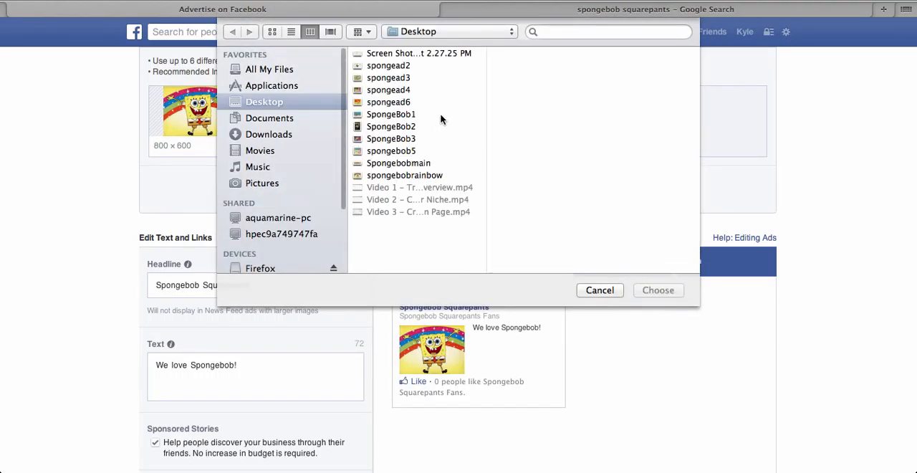
pyautogui.doubleClick(403, 90)
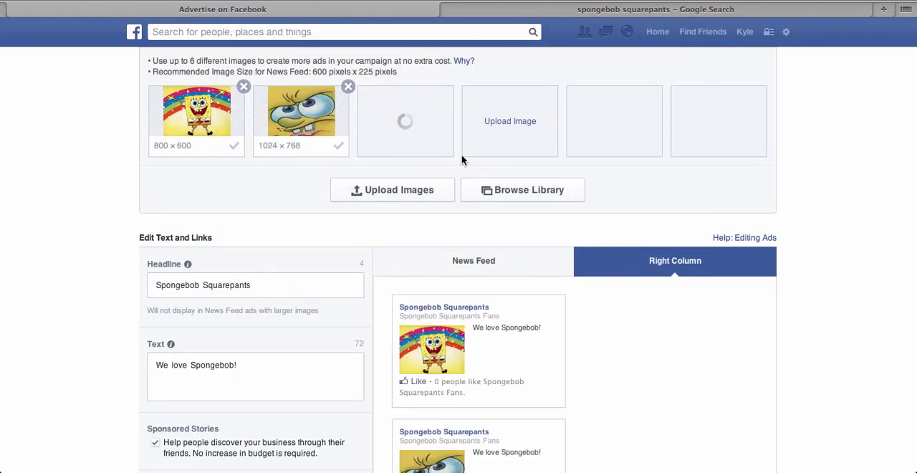
pyautogui.click(510, 122)
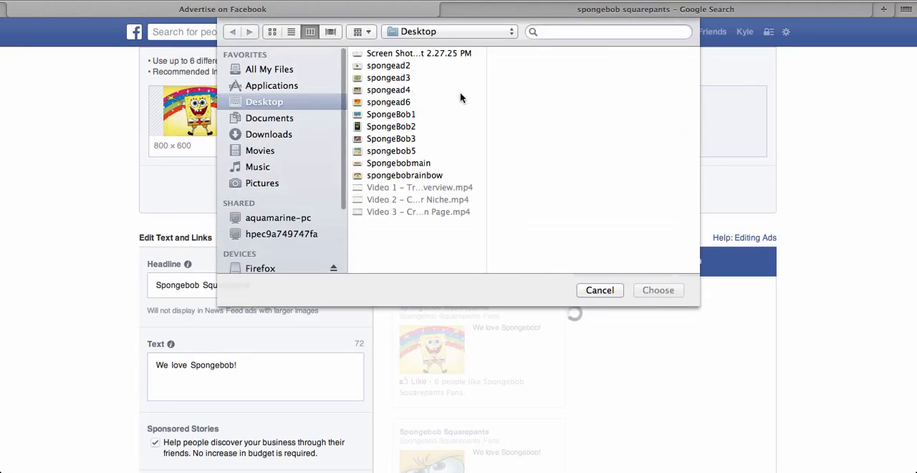
pyautogui.doubleClick(405, 90)
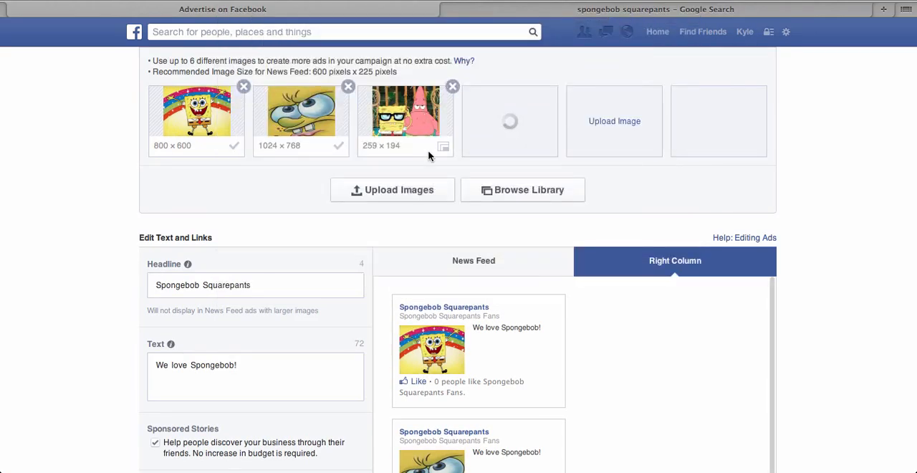
pyautogui.click(419, 190)
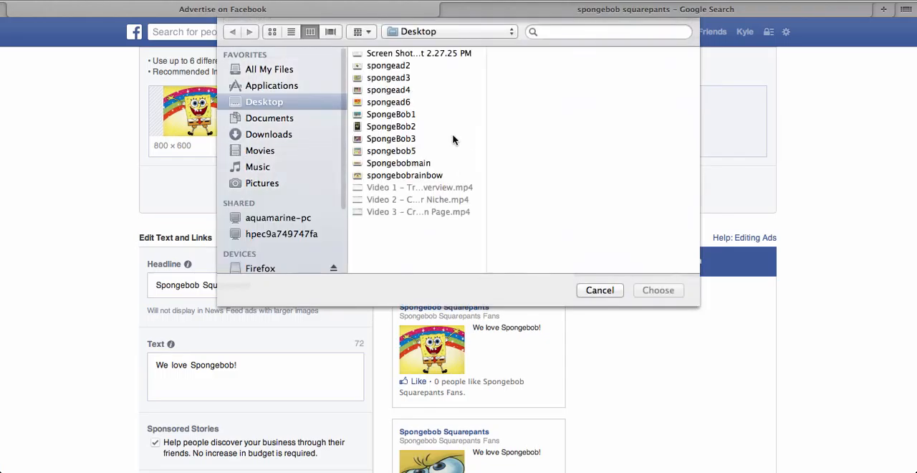
pyautogui.doubleClick(422, 152)
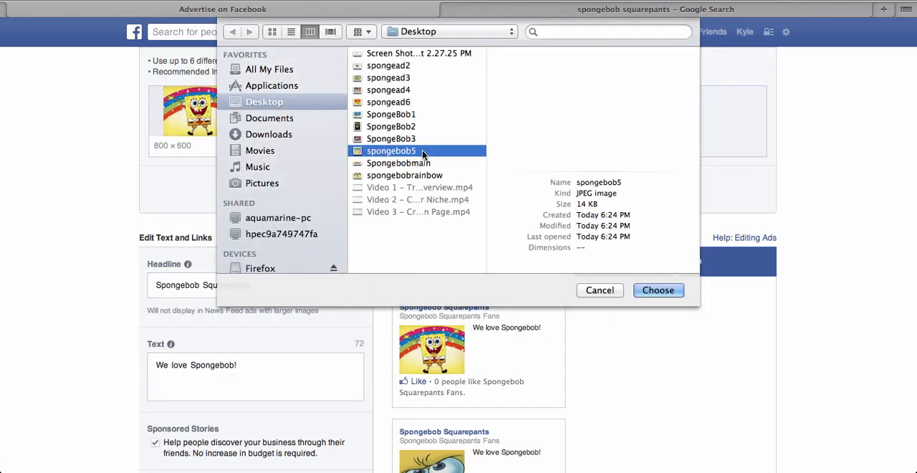
# Step: Fill the remaining image slots of the ad by uploading spongead6 and SpongeBob2 from the Desktop
pyautogui.click(415, 194)
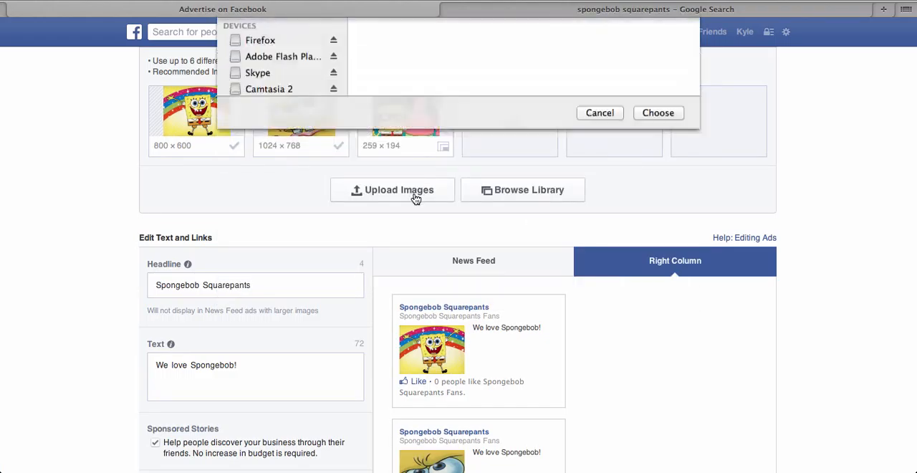
pyautogui.doubleClick(414, 104)
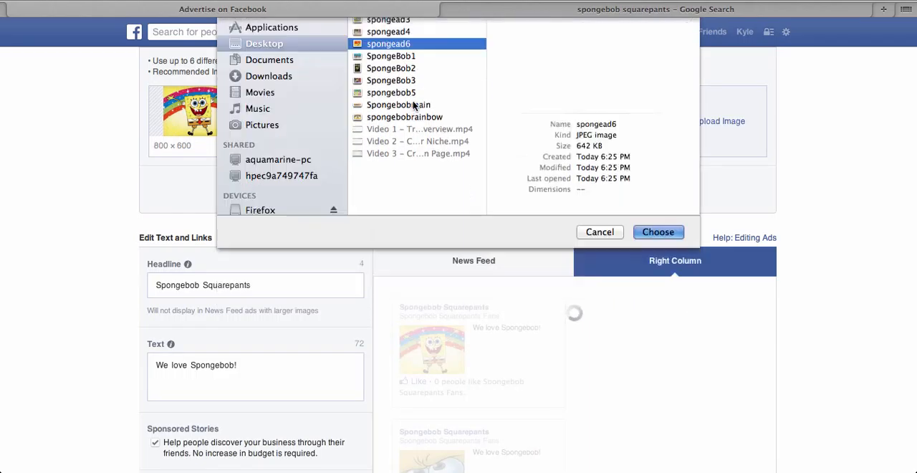
pyautogui.click(703, 120)
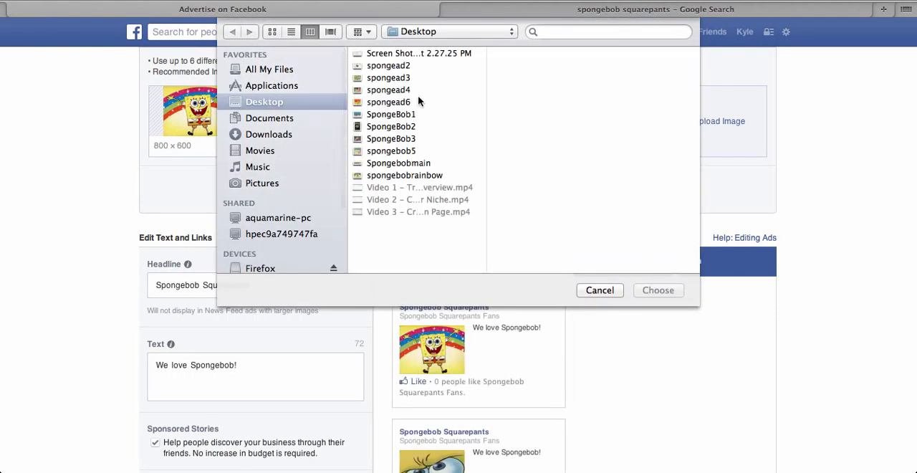
pyautogui.doubleClick(418, 101)
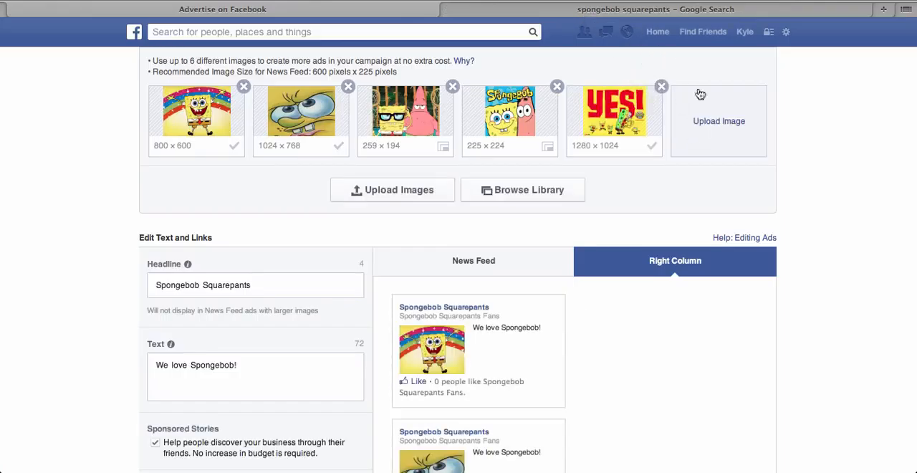
pyautogui.click(710, 126)
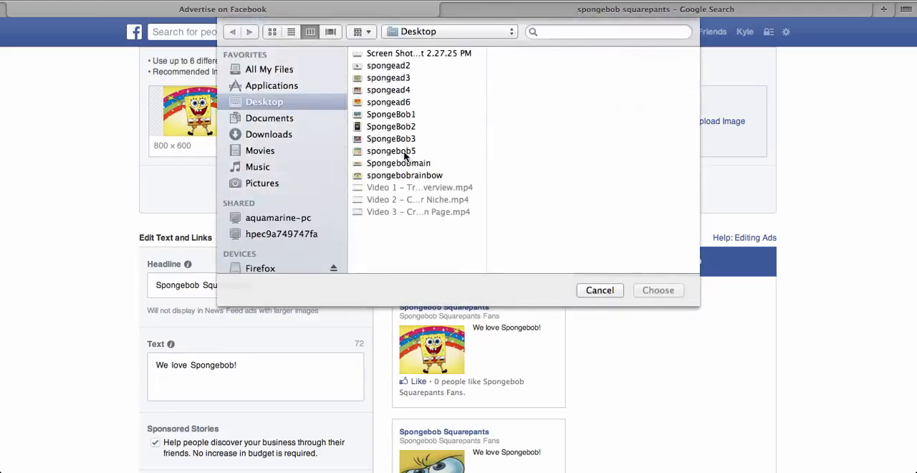
pyautogui.click(412, 127)
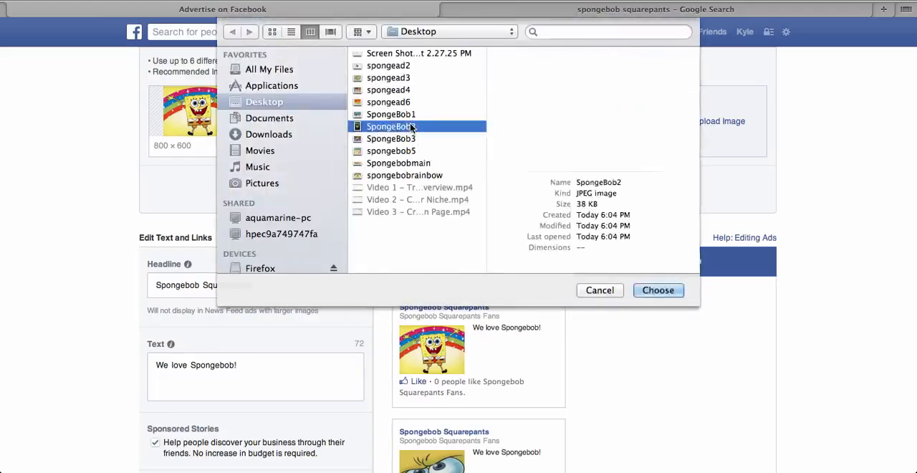
pyautogui.doubleClick(412, 127)
# Step: Browse the Google Images results for spongebob squarepants as a source of ad pictures, and return to the Facebook ad form
pyautogui.click(667, 10)
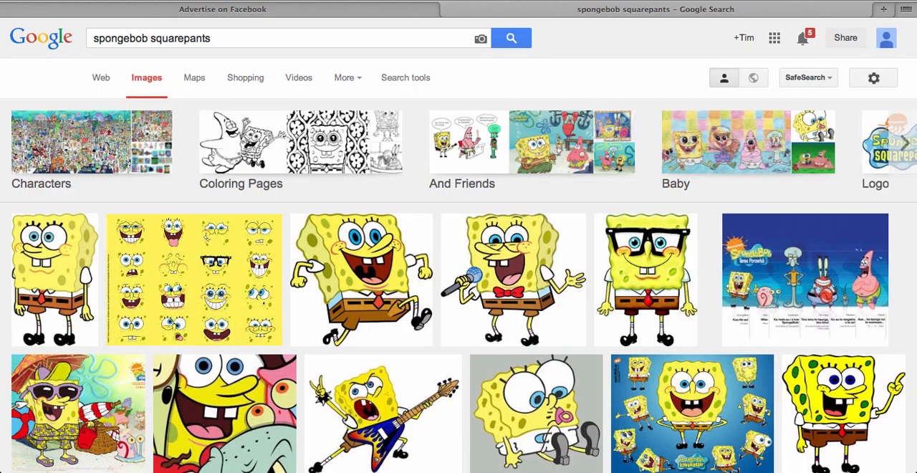
pyautogui.scroll(-5, 638, 37)
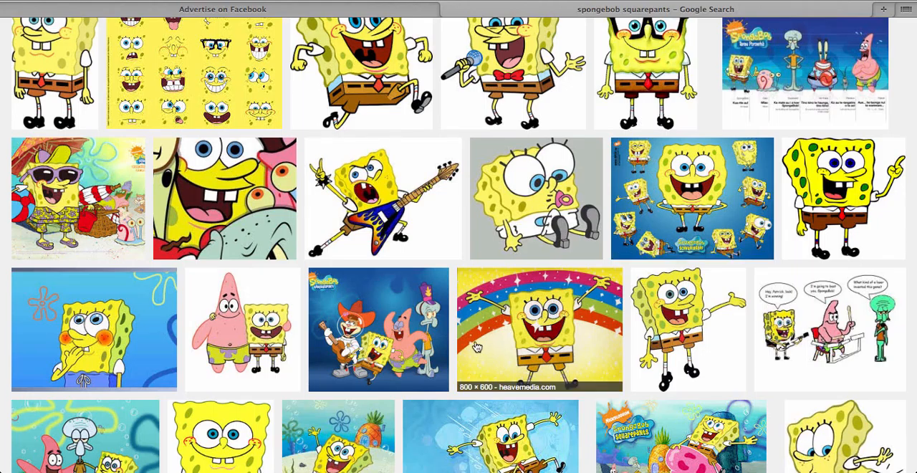
pyautogui.click(384, 10)
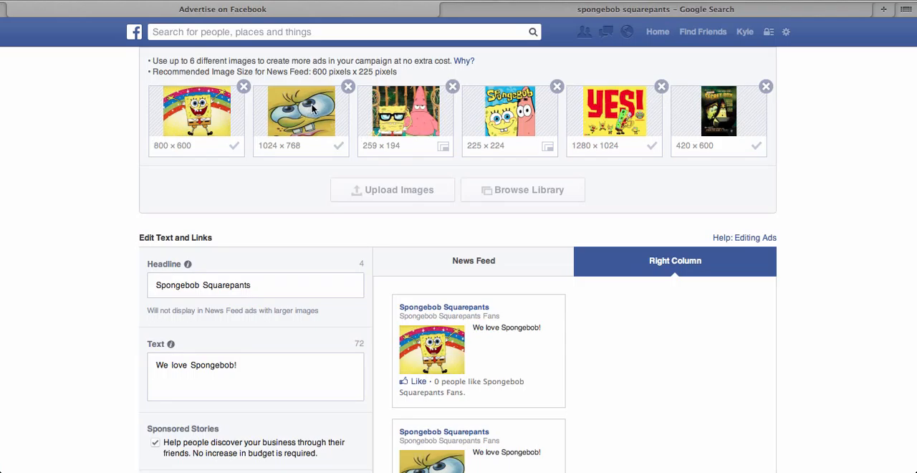
pyautogui.scroll(-5, 492, 298)
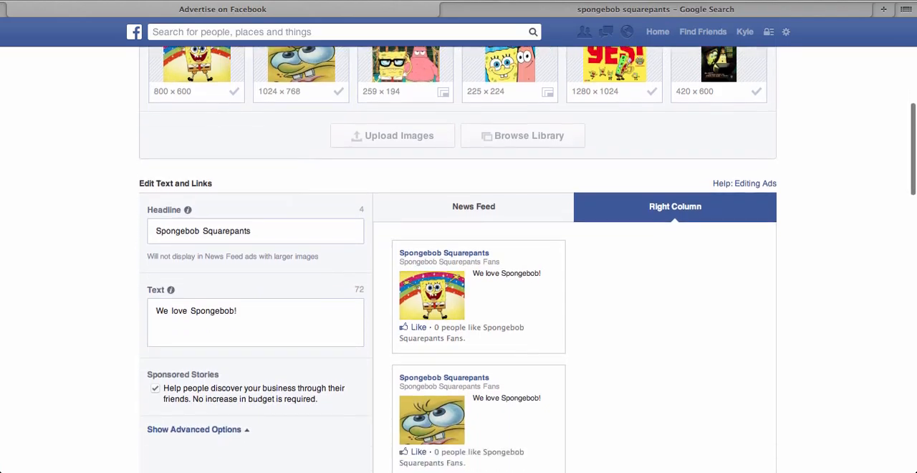
pyautogui.scroll(-1, 491, 299)
pyautogui.scroll(1, 491, 299)
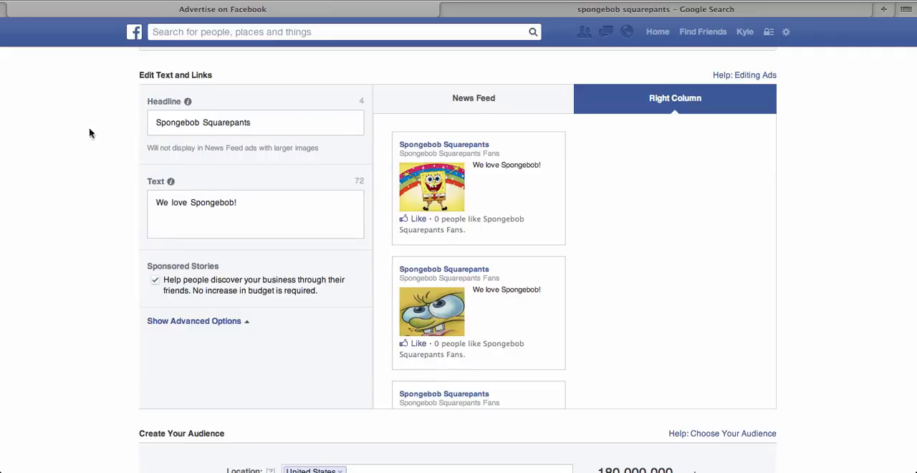
pyautogui.scroll(8, 459, 258)
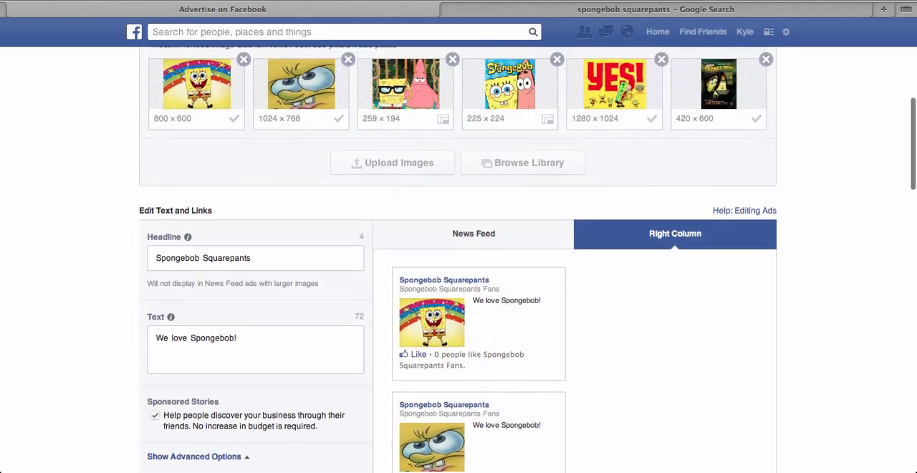
# Step: Replace the ad's headline with "Love Spongebob?"
pyautogui.scroll(-7, 458, 258)
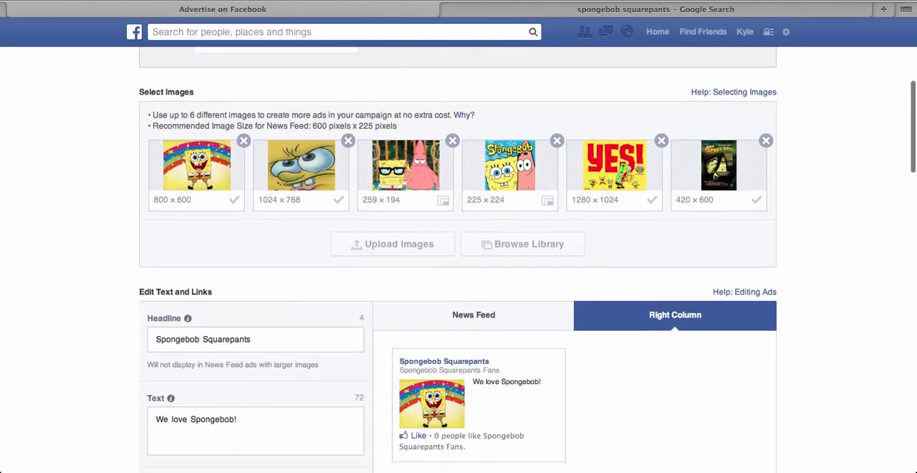
pyautogui.scroll(-1, 459, 258)
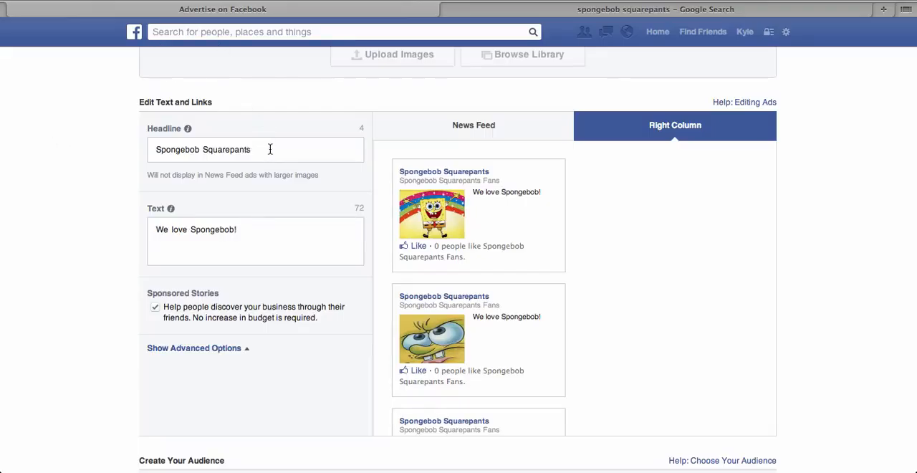
pyautogui.moveTo(274, 149); pyautogui.dragTo(43, 117)
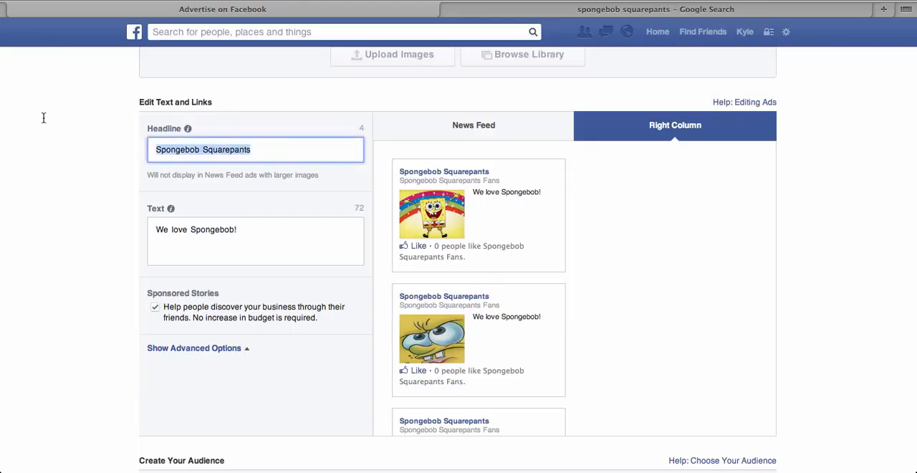
pyautogui.write('Love')
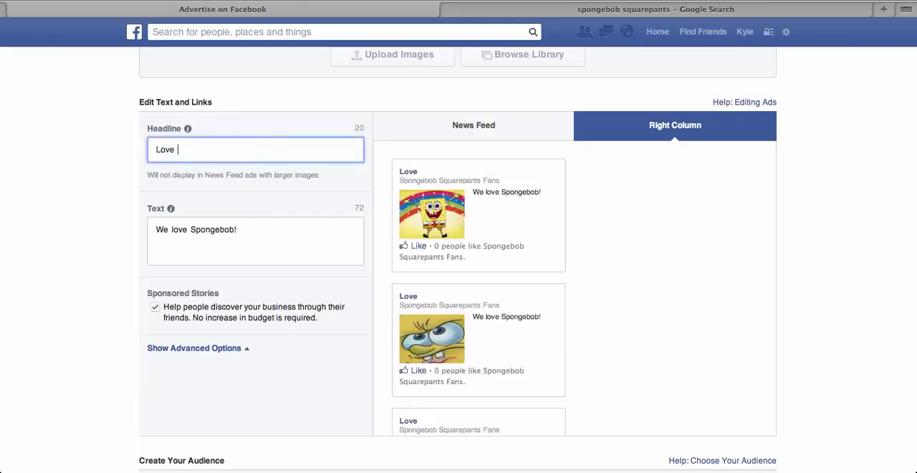
pyautogui.write(' Sponge')
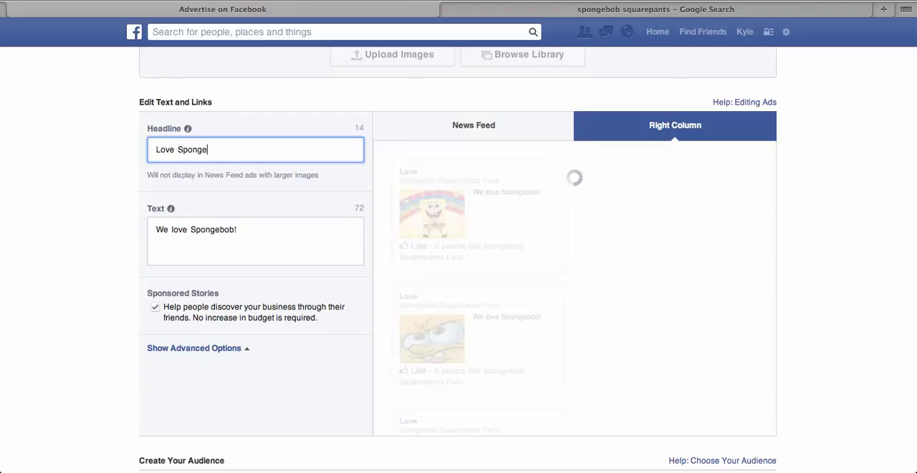
pyautogui.write('bob?')
# Step: Replace the ad's body text with "Then "LIKE" Us!"
pyautogui.click(262, 240)
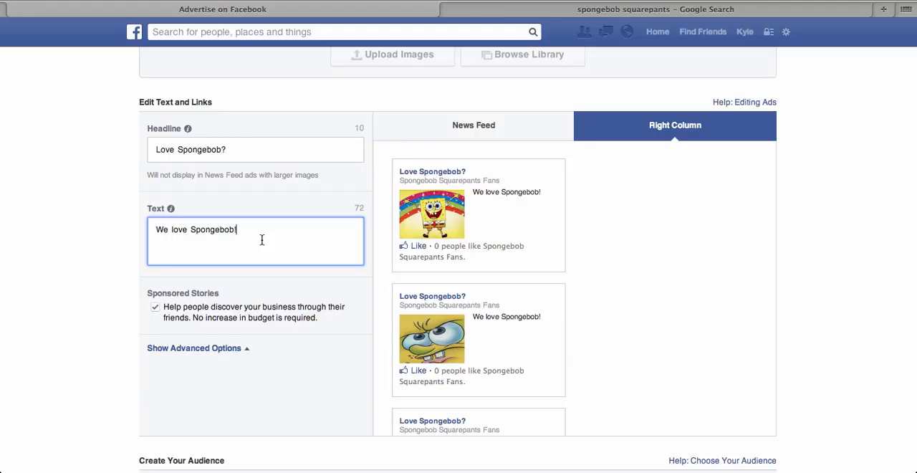
pyautogui.press('super+a')
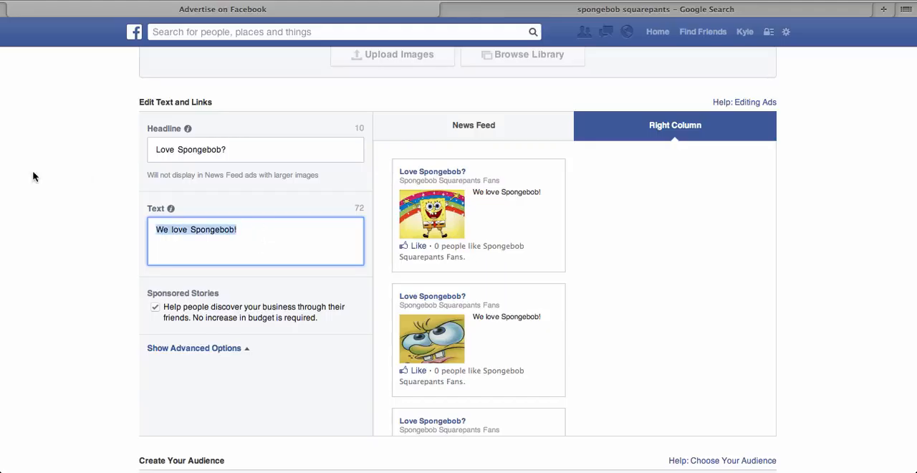
pyautogui.write('Then ')
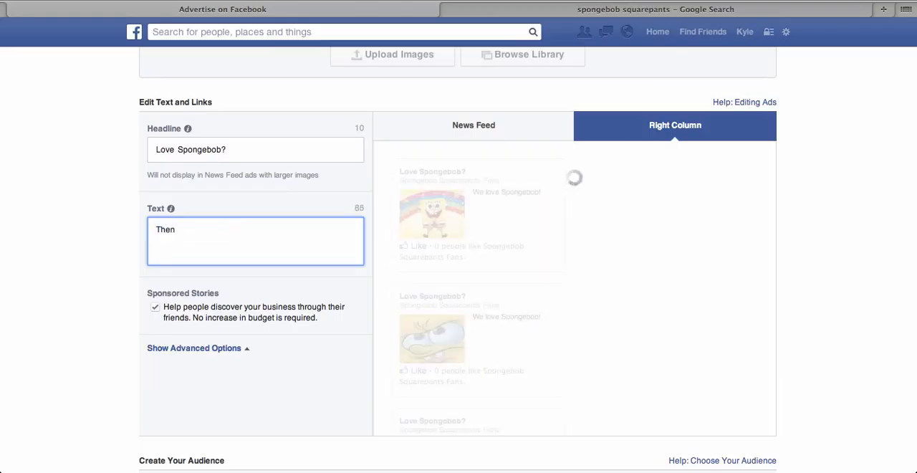
pyautogui.write('"LI')
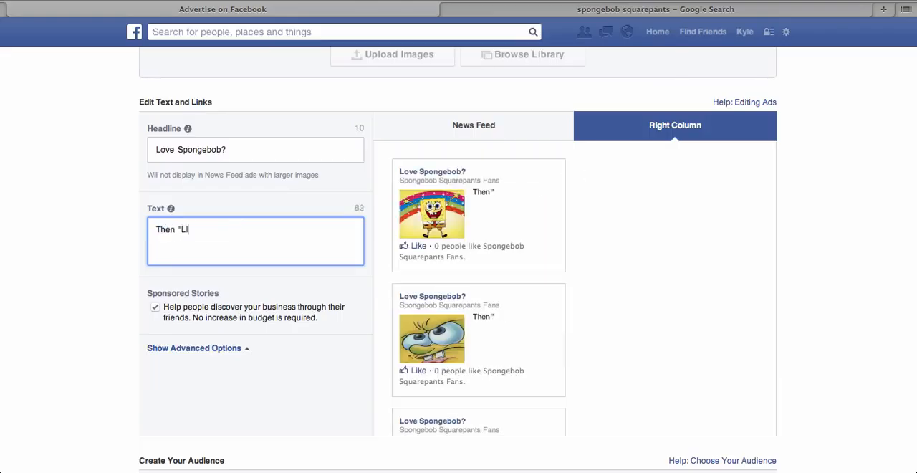
pyautogui.write('KE" Us!')
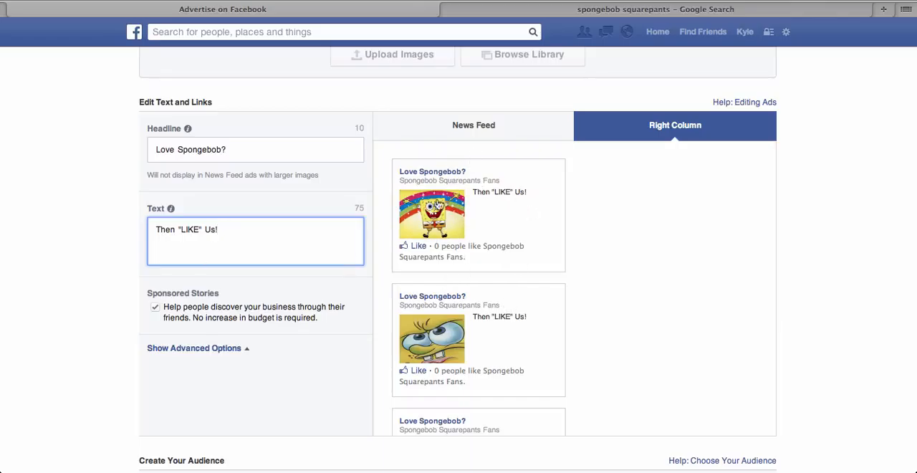
# Step: Turn off Sponsored Stories, and exclude News Feed from the ad placements in the advanced options so only Right Column stays selected
pyautogui.click(155, 309)
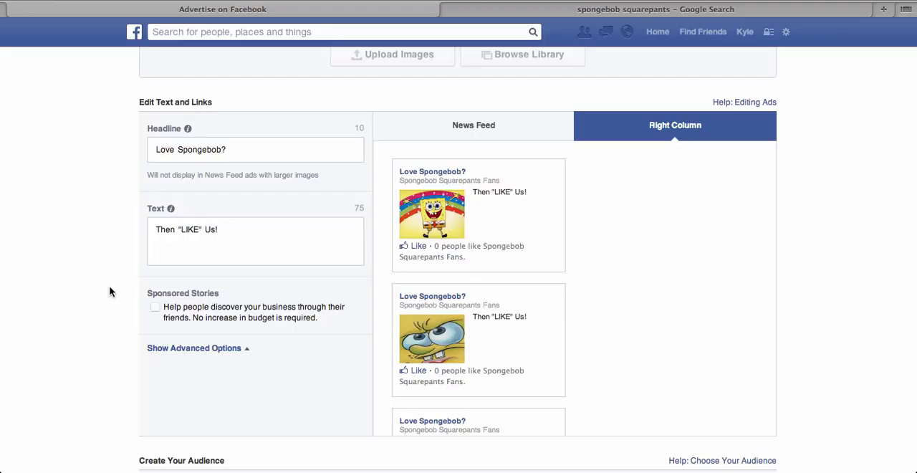
pyautogui.click(180, 348)
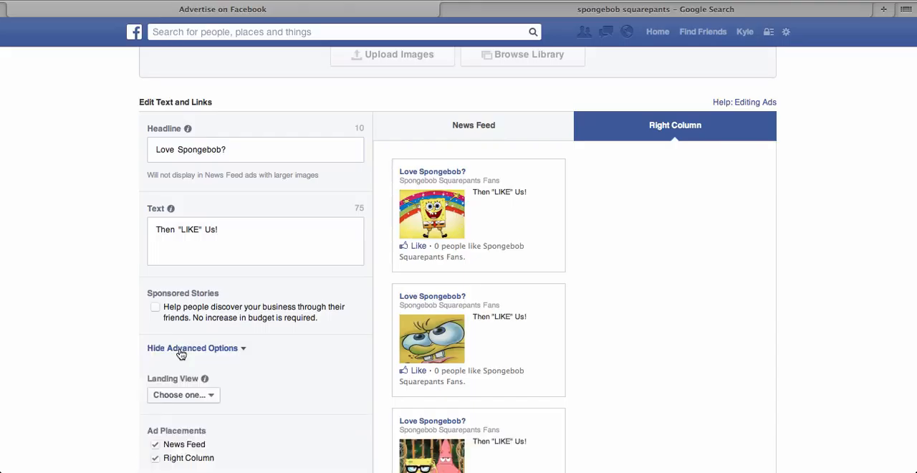
pyautogui.scroll(-3, 181, 353)
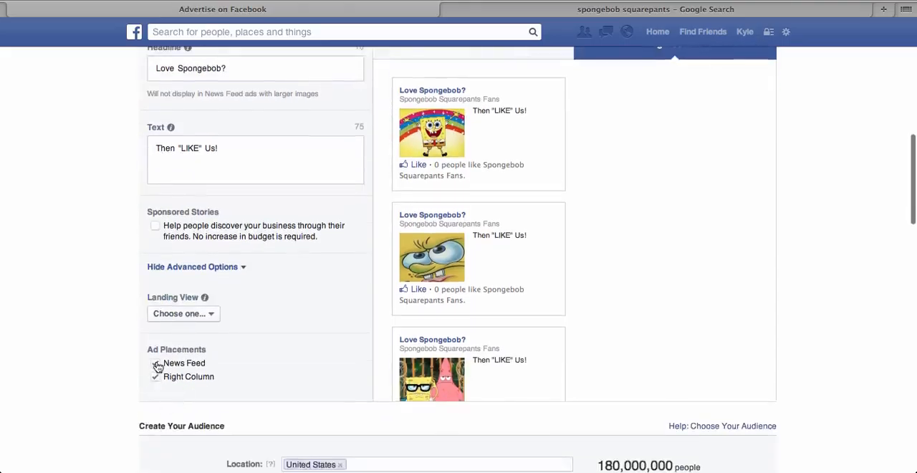
pyautogui.click(156, 364)
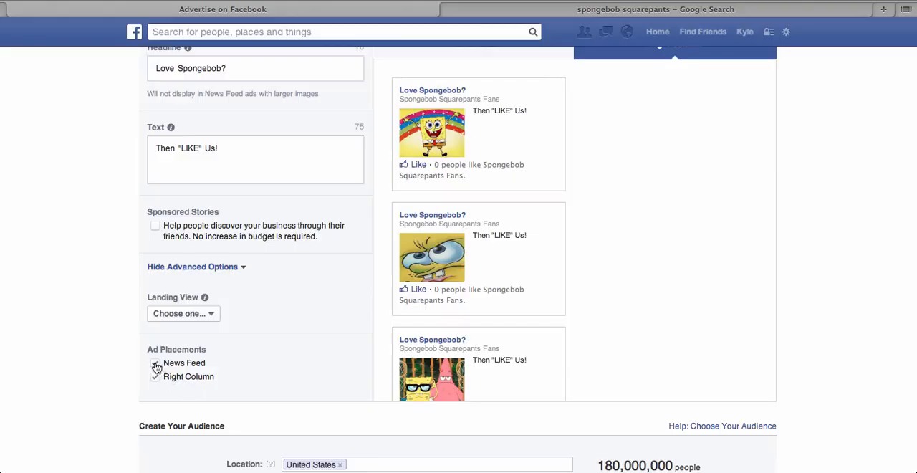
pyautogui.click(157, 365)
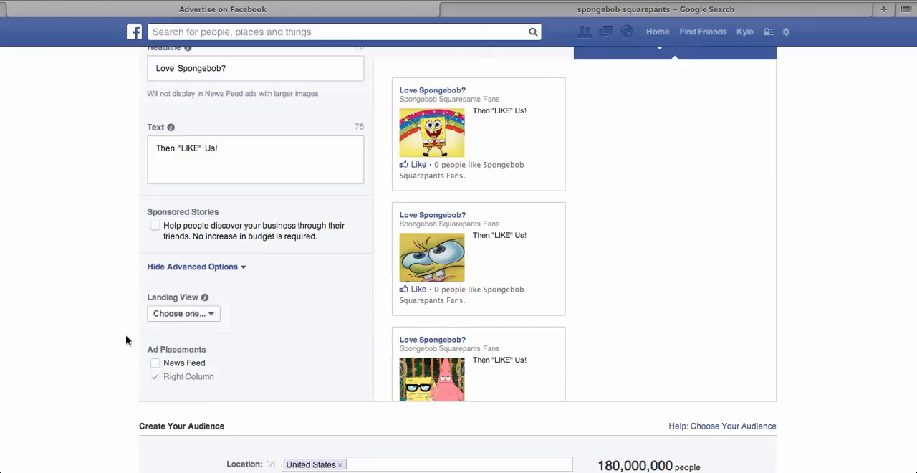
# Step: Review the ad's six images, headline, text, placement options and Right Column previews
pyautogui.scroll(2, 98, 307)
pyautogui.scroll(3, 98, 308)
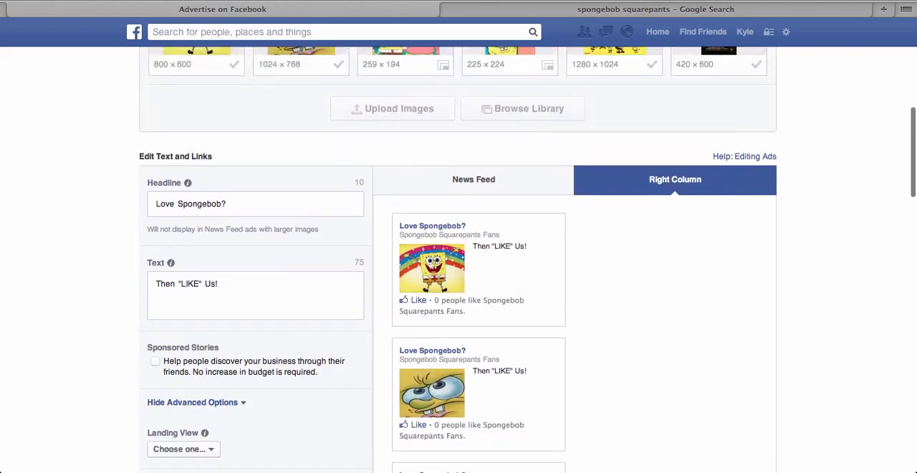
pyautogui.scroll(-1, 704, 288)
pyautogui.scroll(-3, 307, 363)
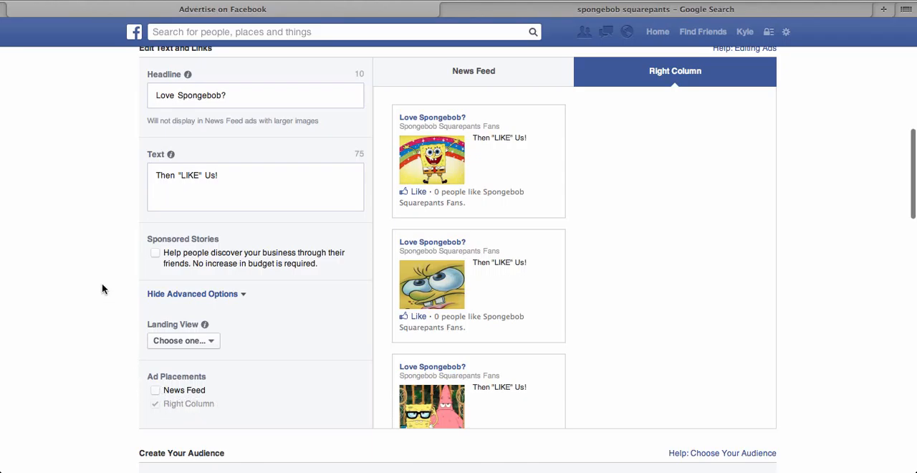
pyautogui.scroll(4, 102, 285)
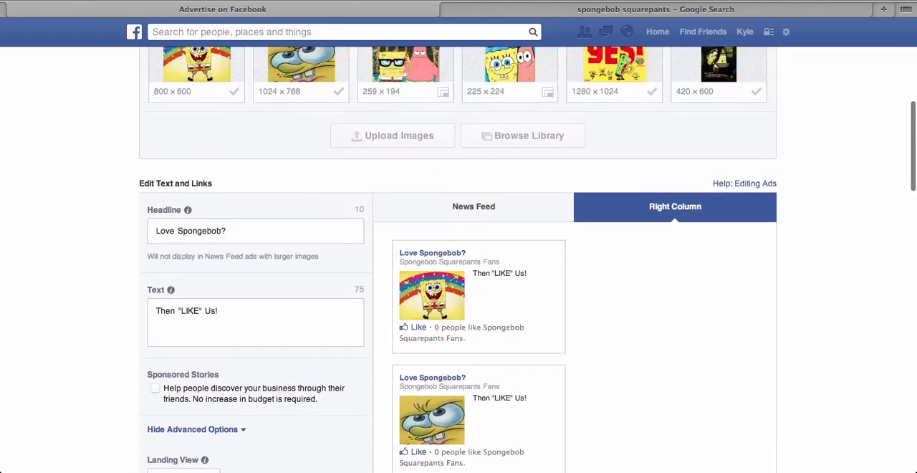
pyautogui.scroll(2, 104, 289)
pyautogui.scroll(-2, 104, 289)
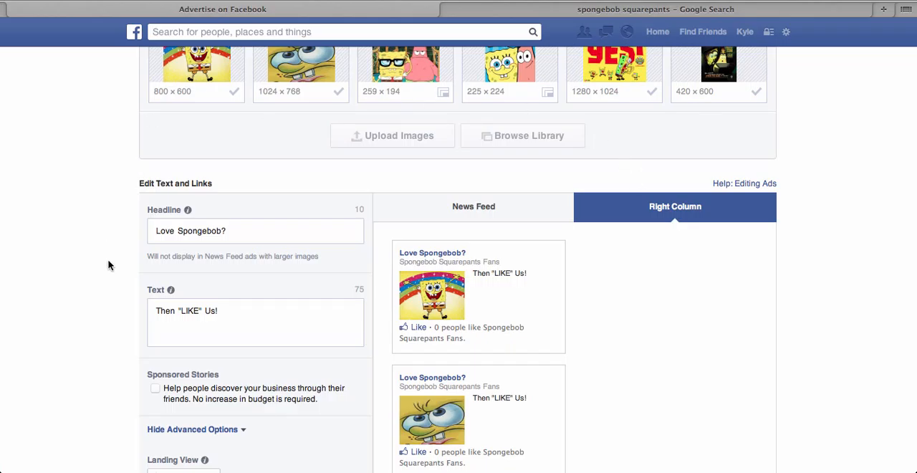
pyautogui.scroll(-6, 88, 266)
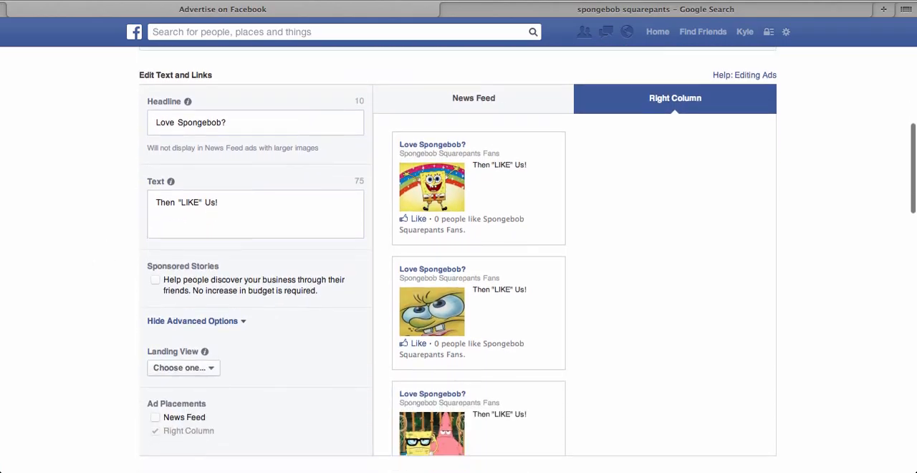
pyautogui.scroll(1, 529, 259)
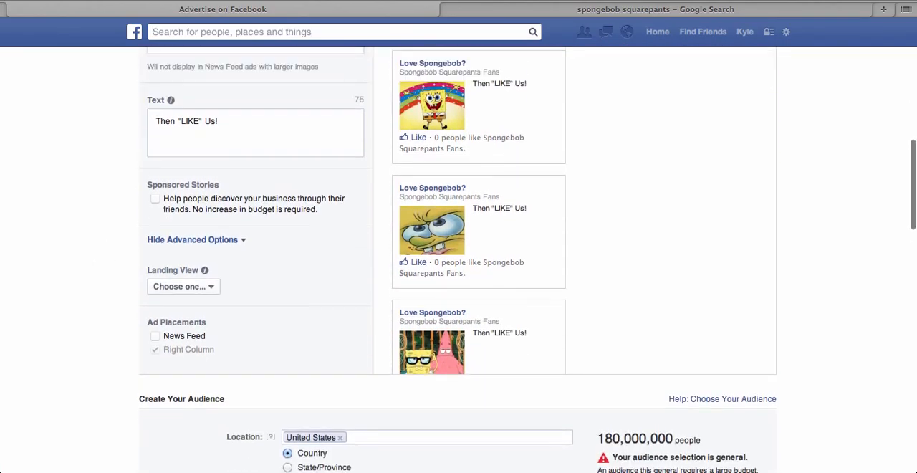
pyautogui.scroll(8, 458, 259)
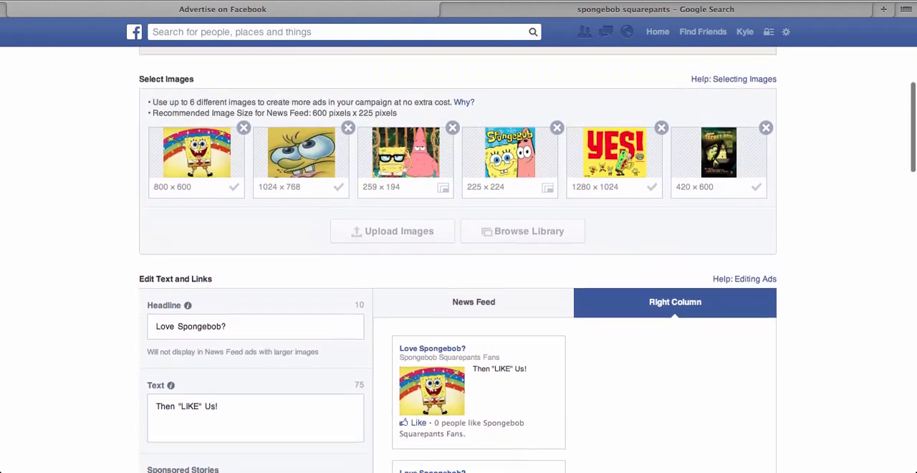
pyautogui.scroll(-1, 458, 260)
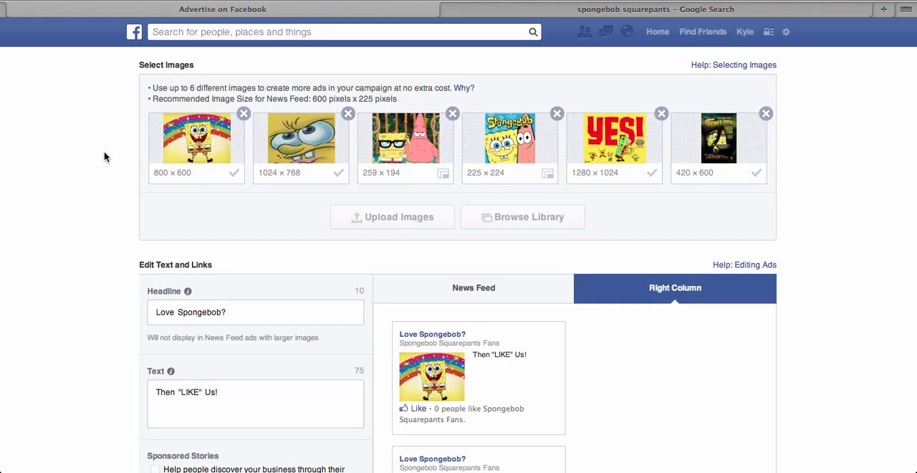
pyautogui.scroll(-5, 104, 157)
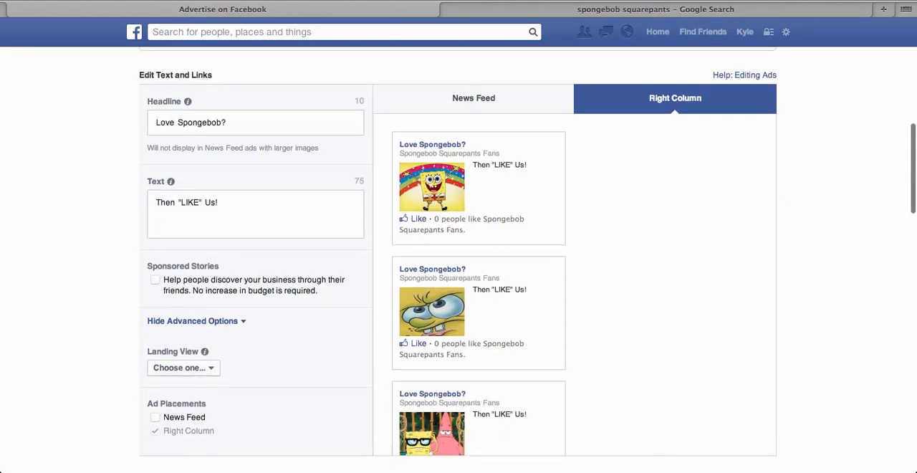
# Step: Set the minimum age of the ad's audience to 18
pyautogui.scroll(-10, 458, 258)
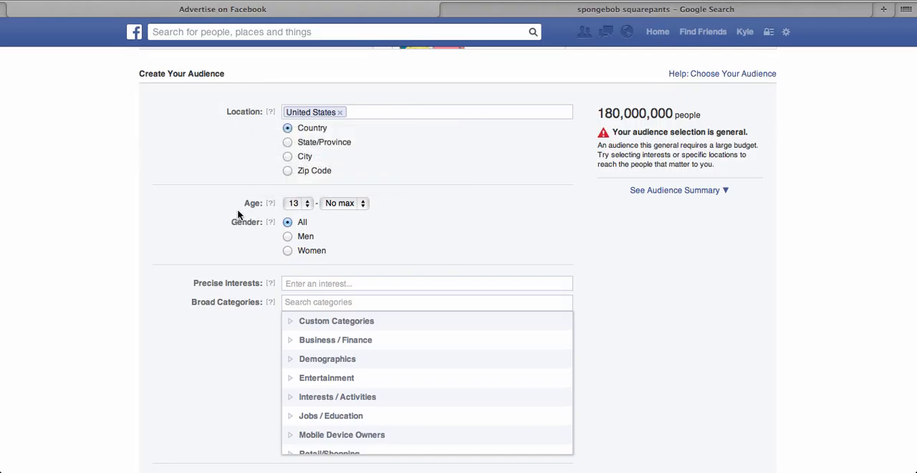
pyautogui.click(299, 203)
pyautogui.click(303, 256)
# Step: Try a minimum audience age of 21, and set it back to 18
pyautogui.click(294, 203)
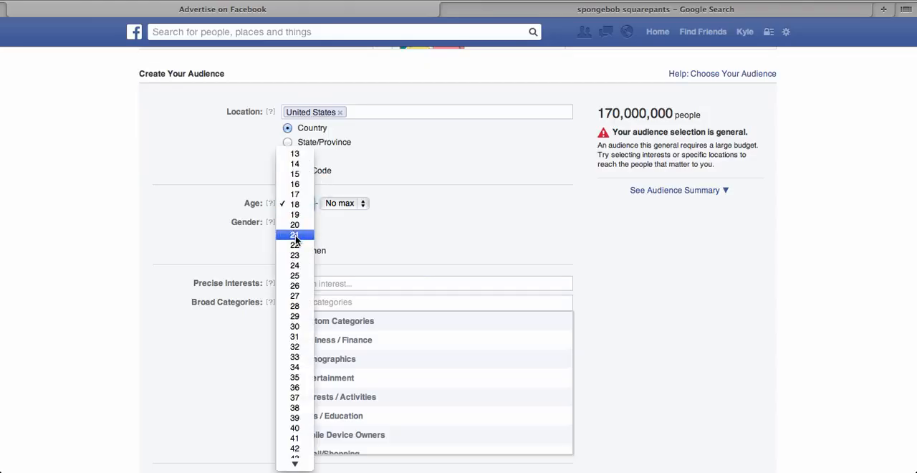
pyautogui.click(295, 235)
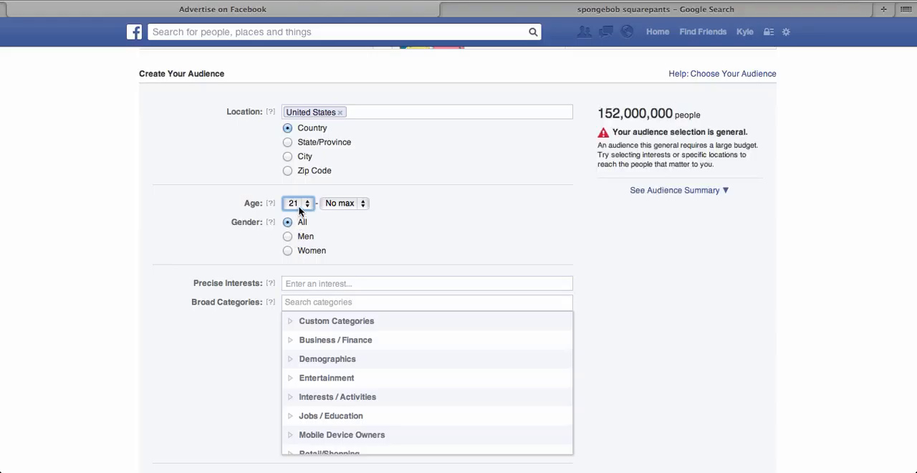
pyautogui.click(299, 204)
pyautogui.click(296, 174)
# Step: Look up "spongebob" among the audience's precise interests and add the #SpongeBob SquarePants topic
pyautogui.click(348, 286)
pyautogui.write('spongebob')
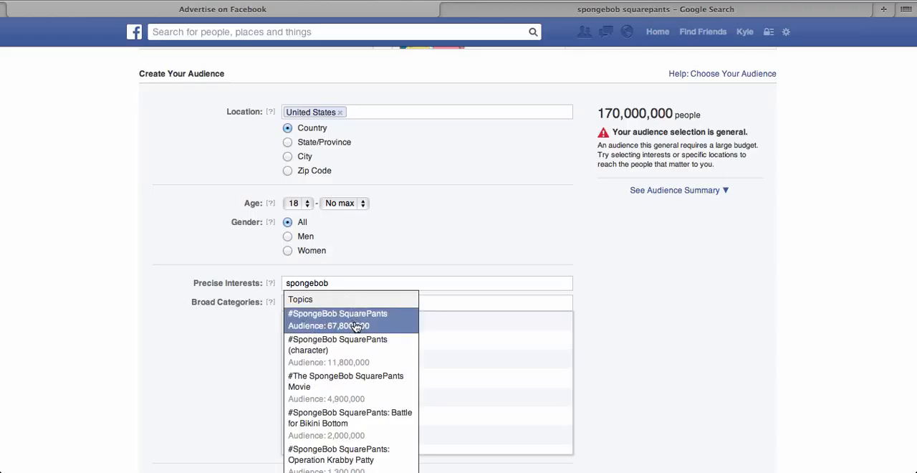
pyautogui.click(360, 326)
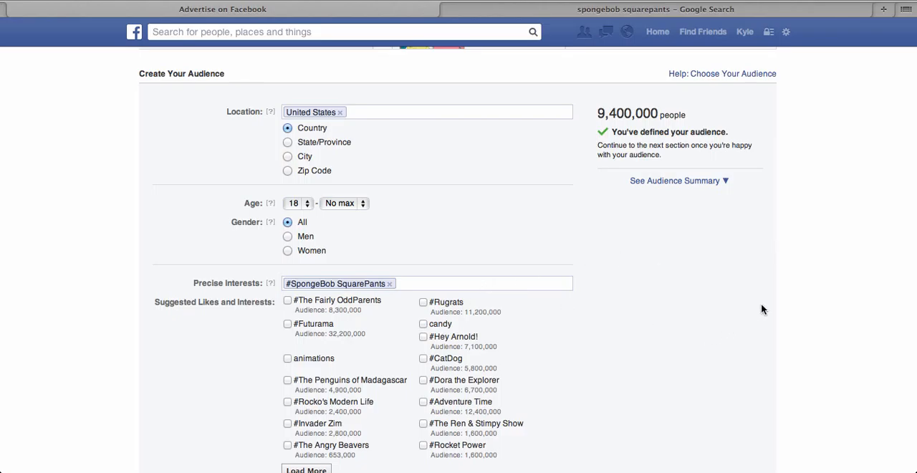
# Step: Review the suggested interests, broad categories, connections, relationship status, language and education options for the audience
pyautogui.scroll(-2, 787, 296)
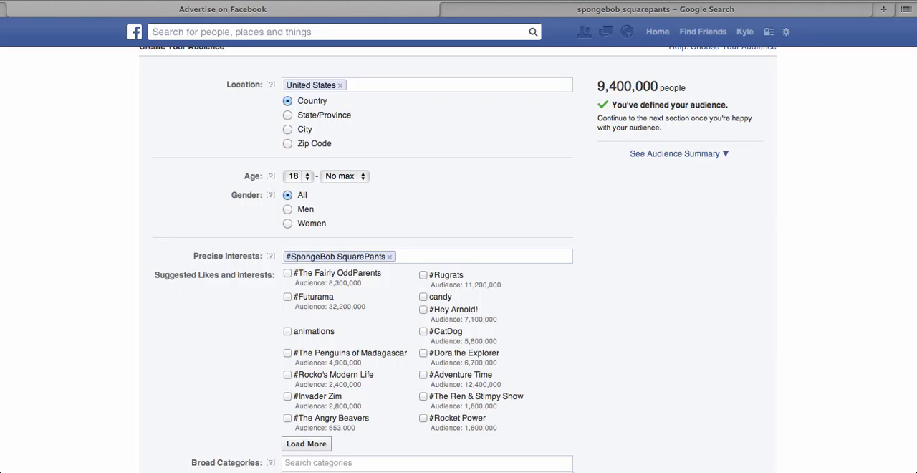
pyautogui.scroll(-5, 458, 259)
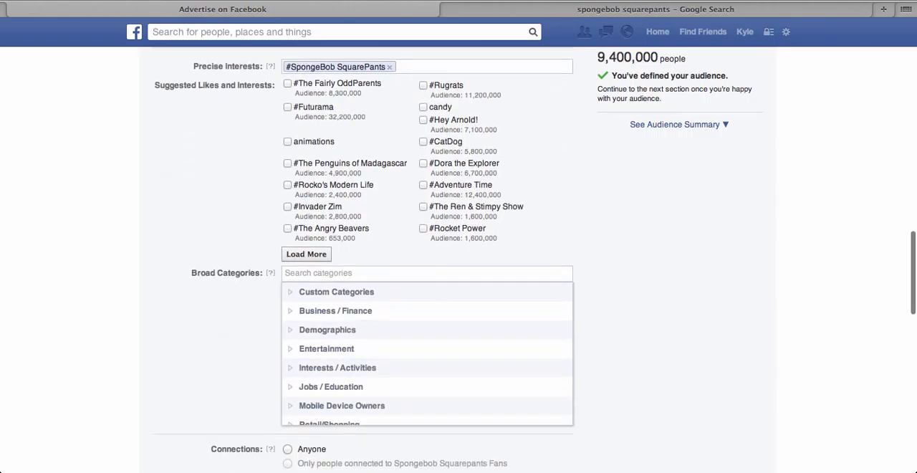
pyautogui.scroll(-6, 728, 339)
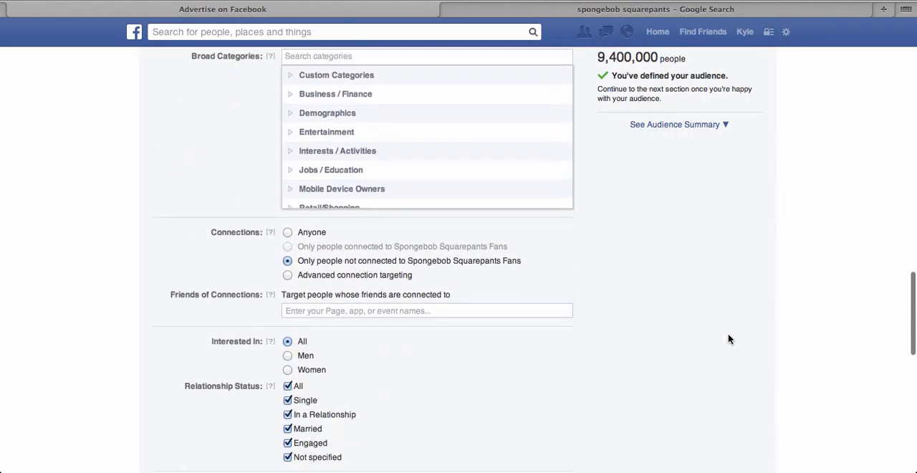
pyautogui.scroll(-3, 461, 356)
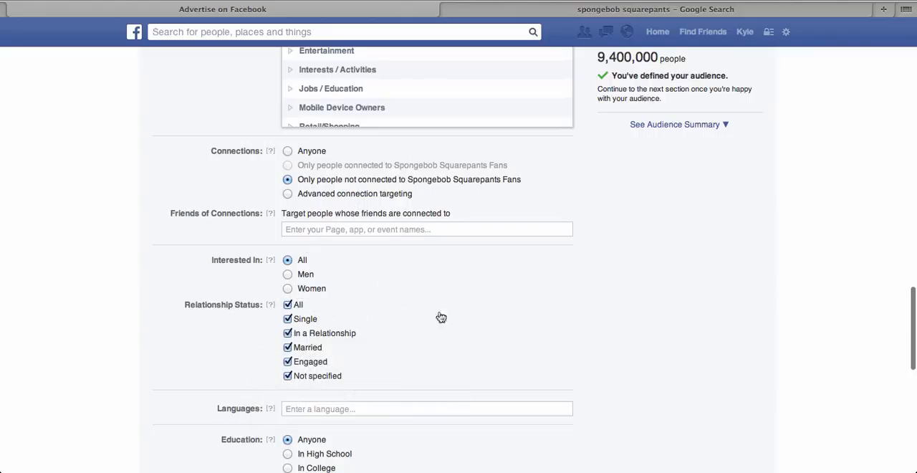
pyautogui.scroll(-2, 721, 364)
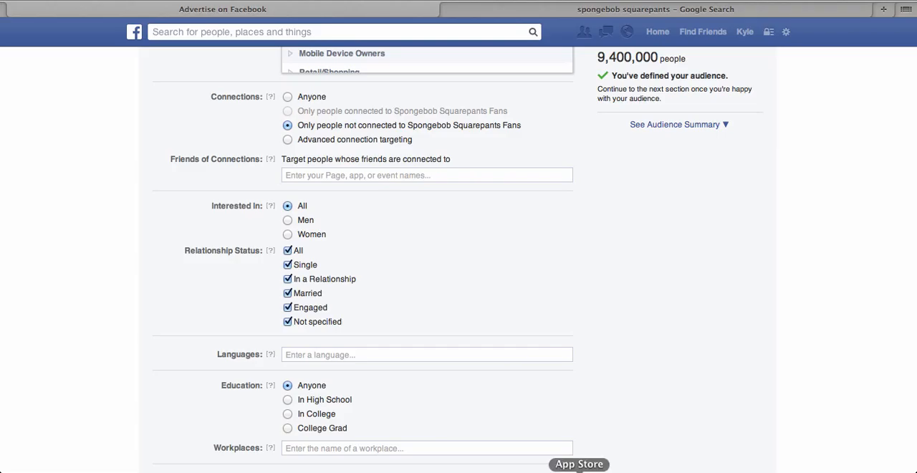
pyautogui.scroll(-7, 709, 311)
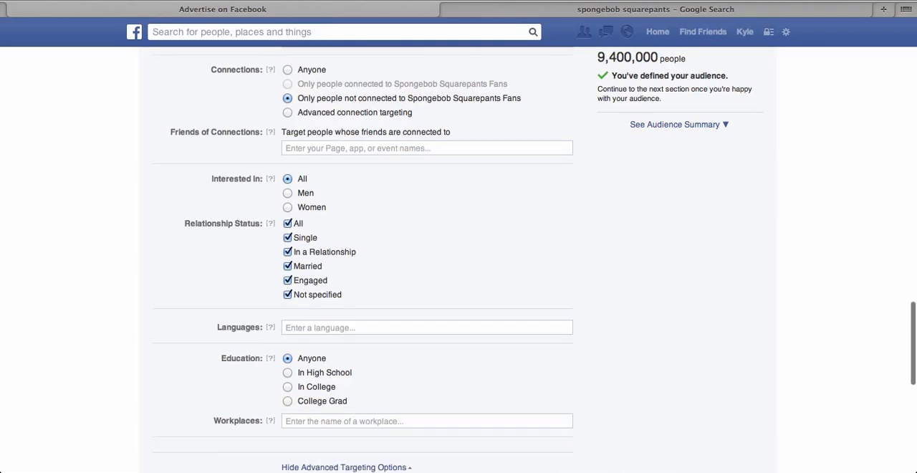
# Step: Set the campaign's per-day budget to $1.00
pyautogui.scroll(-2, 530, 258)
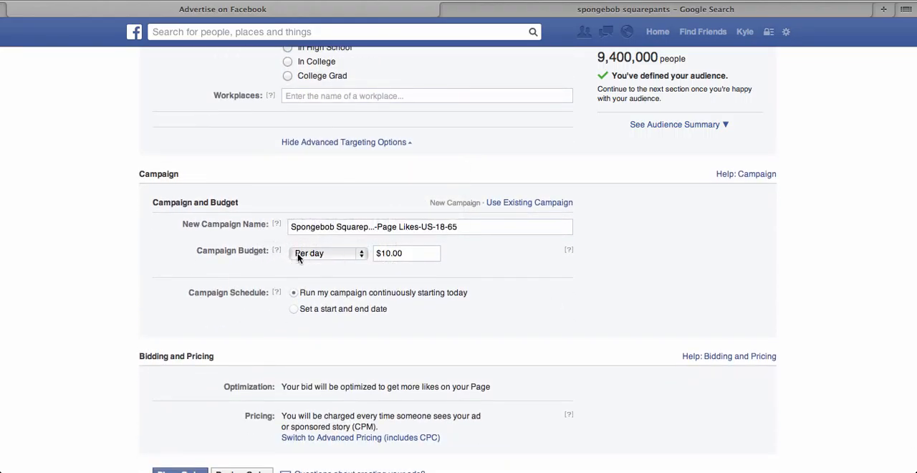
pyautogui.click(424, 253)
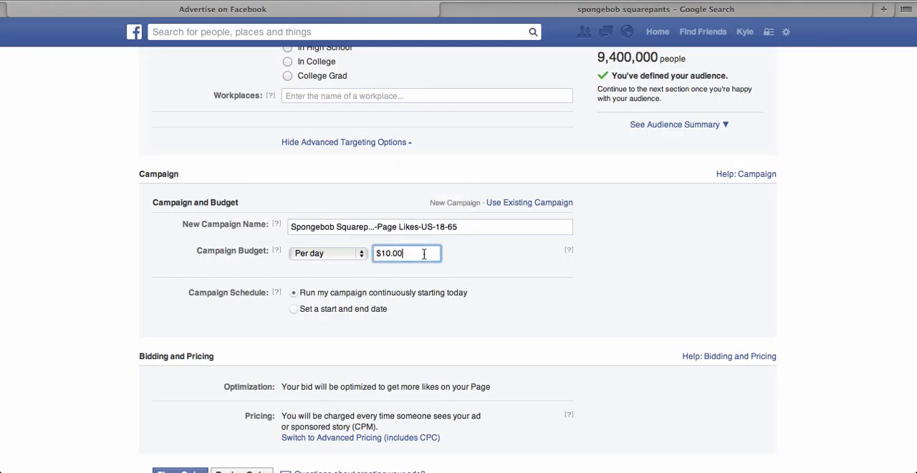
pyautogui.press('BackSpace')
pyautogui.press('BackSpace')
pyautogui.press('BackSpace')
pyautogui.press('BackSpace')
pyautogui.write('.00')
pyautogui.click(694, 278)
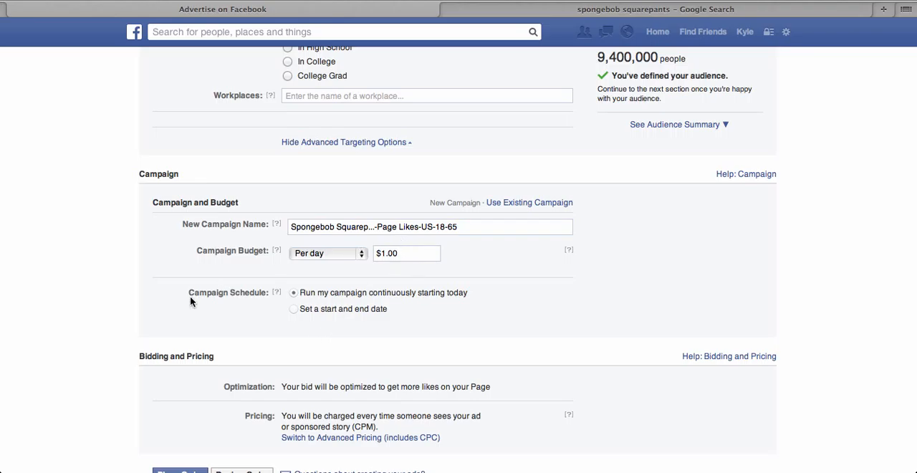
# Step: Place the ad order and continue to the new campaign's overview
pyautogui.scroll(-3, 109, 288)
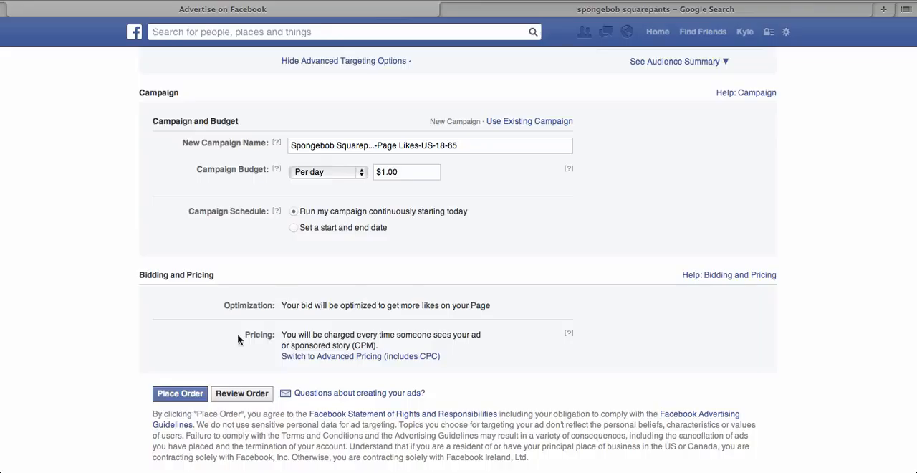
pyautogui.click(178, 398)
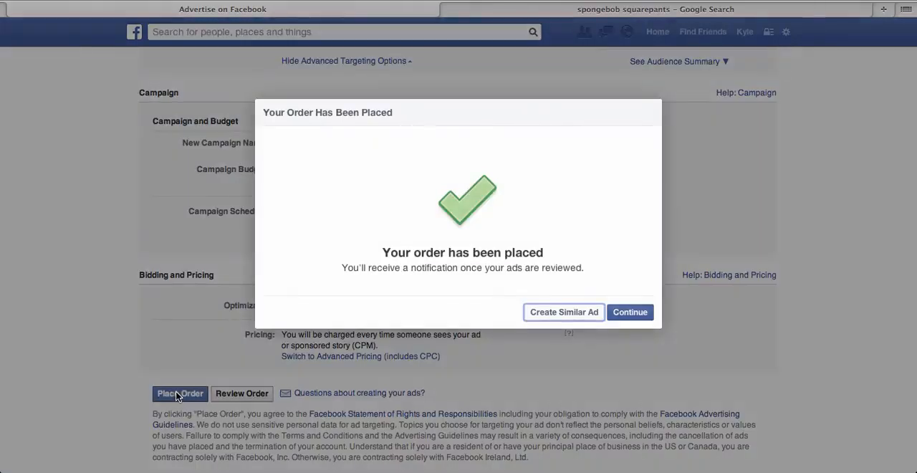
pyautogui.click(619, 315)
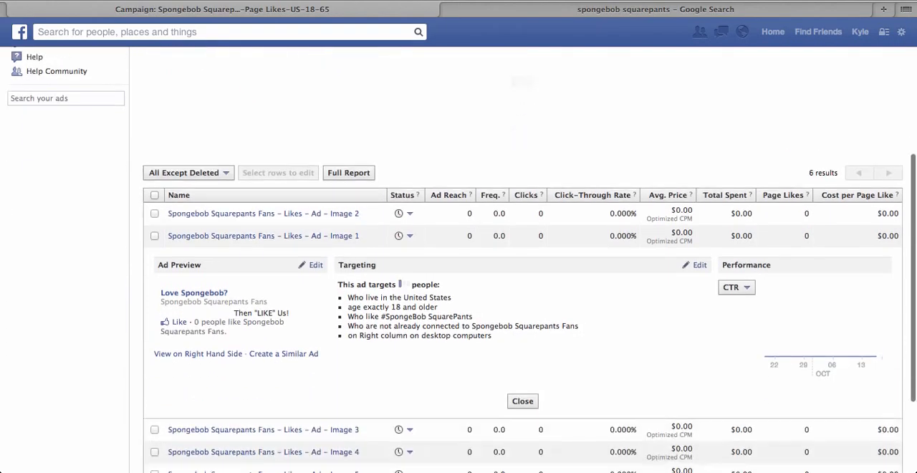
# Step: Examine the campaign's ad list, including the preview and targeting details of the Image 2 and Image 1 ads
pyautogui.scroll(-3, 412, 104)
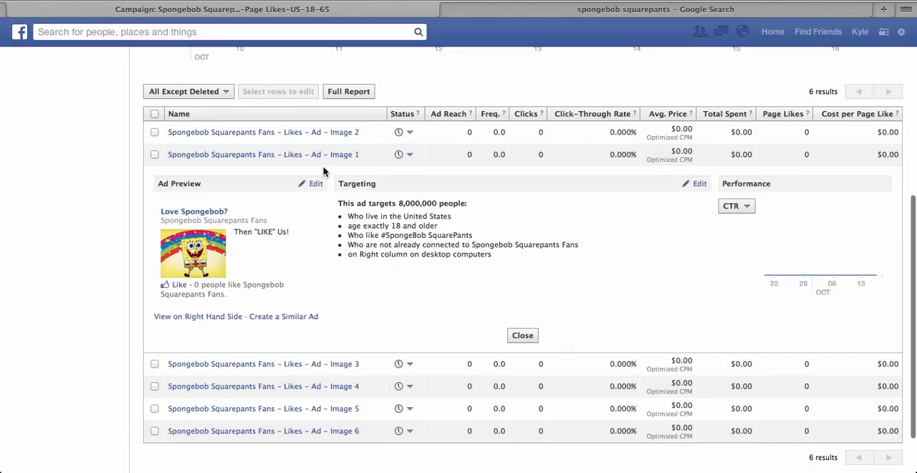
pyautogui.click(301, 133)
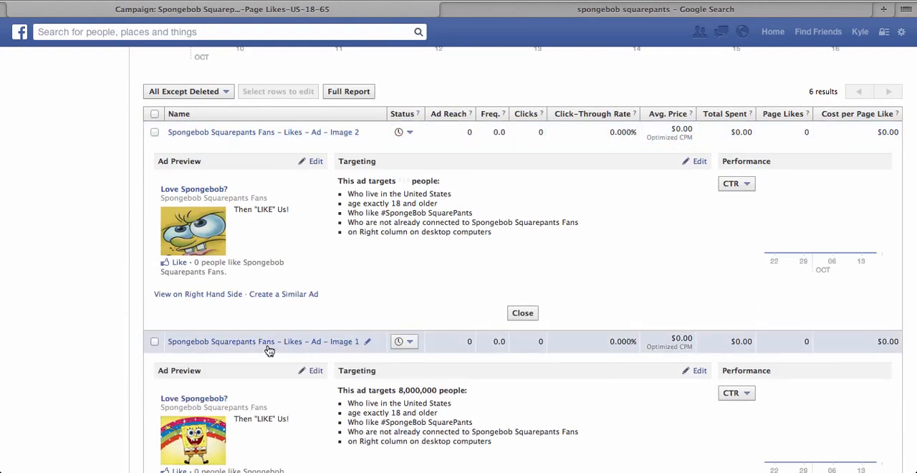
pyautogui.click(266, 347)
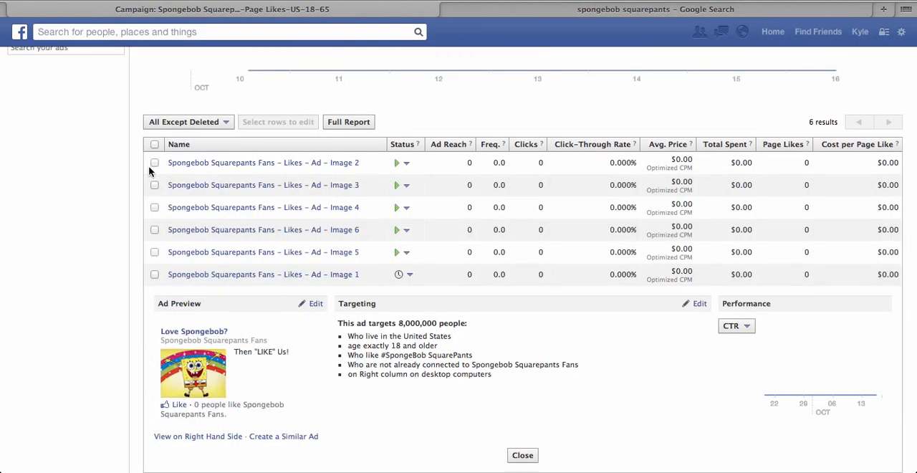
pyautogui.scroll(-2, 428, 215)
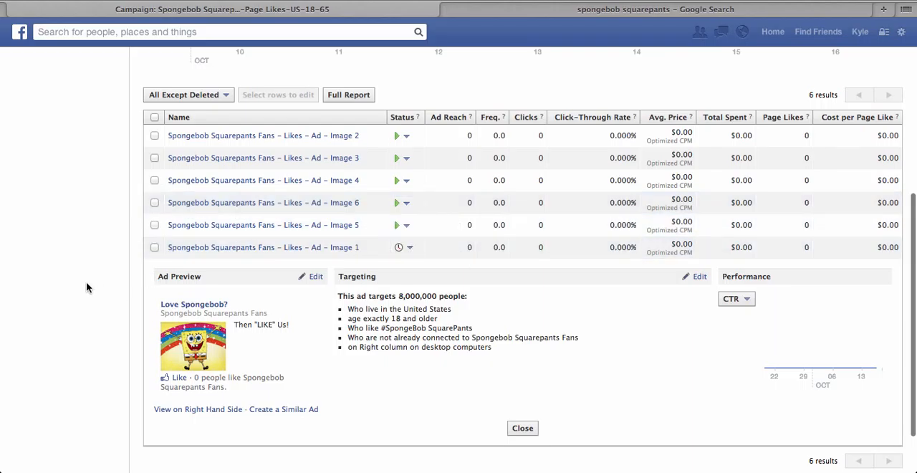
pyautogui.scroll(2, 86, 282)
pyautogui.scroll(1, 86, 282)
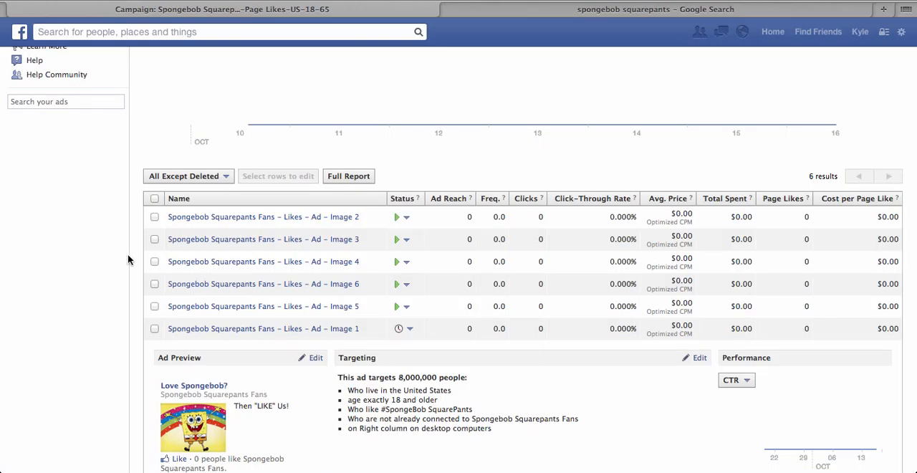
# Step: Pause the Image 3, Image 4, Image 6 and Image 5 ads
pyautogui.click(407, 242)
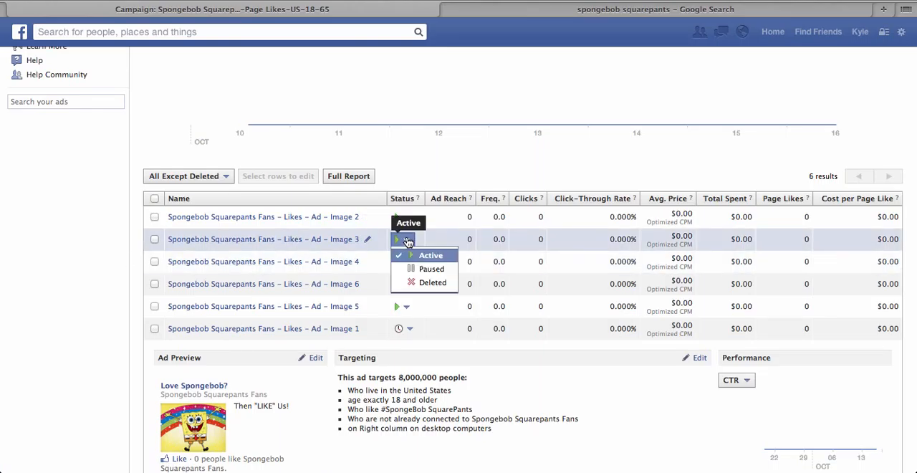
pyautogui.click(424, 268)
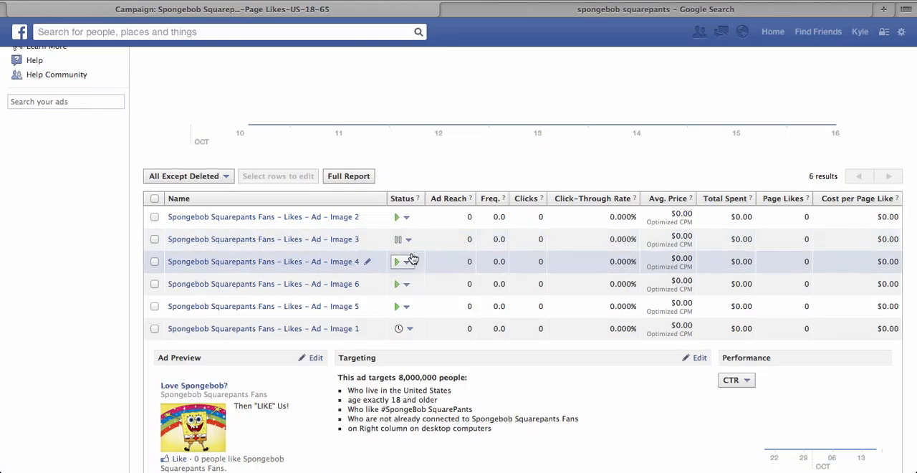
pyautogui.click(408, 262)
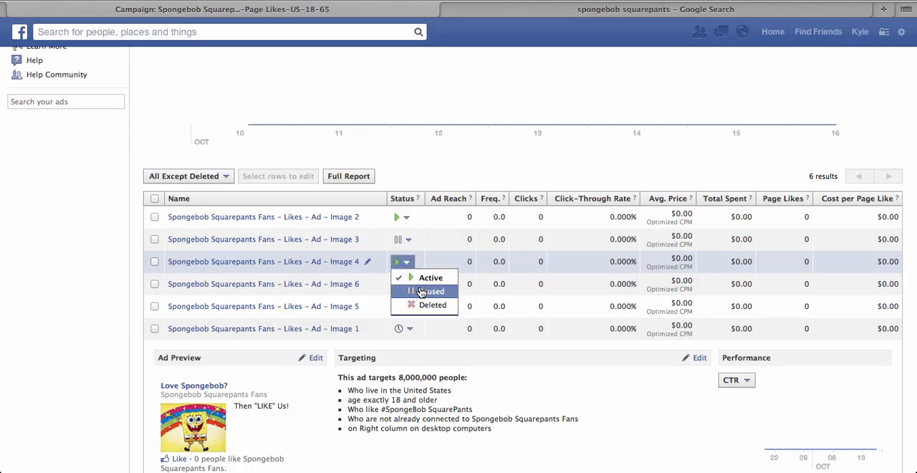
pyautogui.click(424, 290)
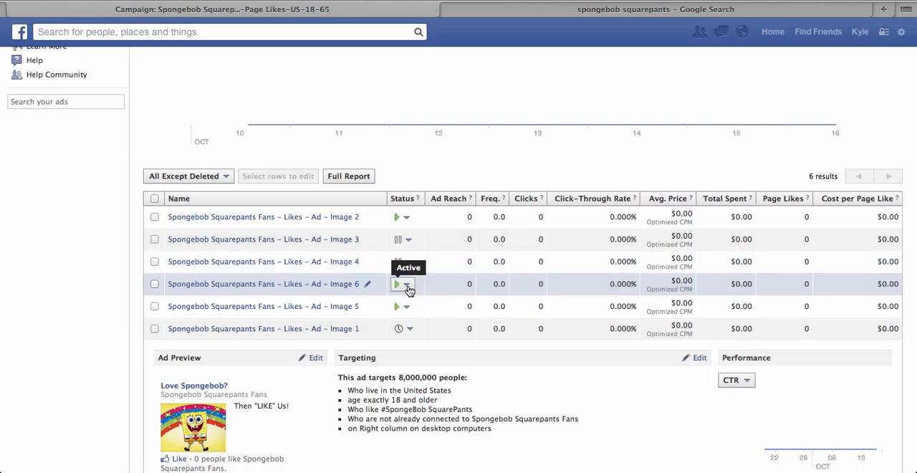
pyautogui.click(408, 289)
pyautogui.click(423, 313)
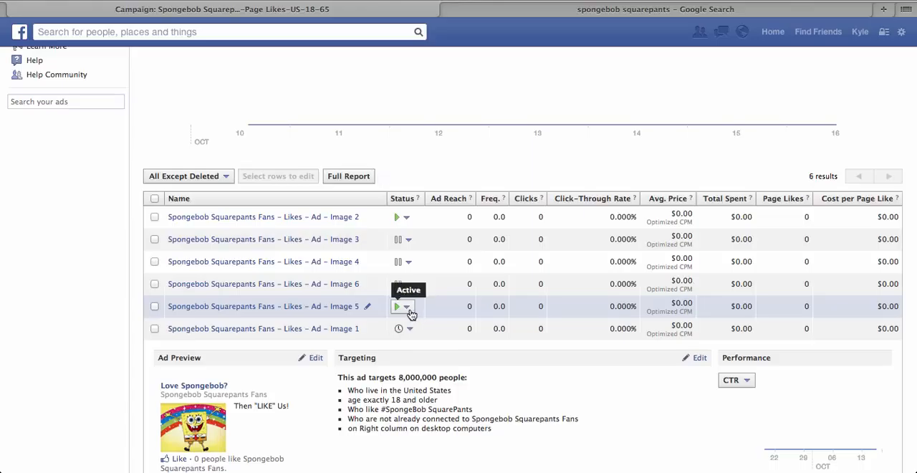
pyautogui.click(408, 308)
pyautogui.click(423, 333)
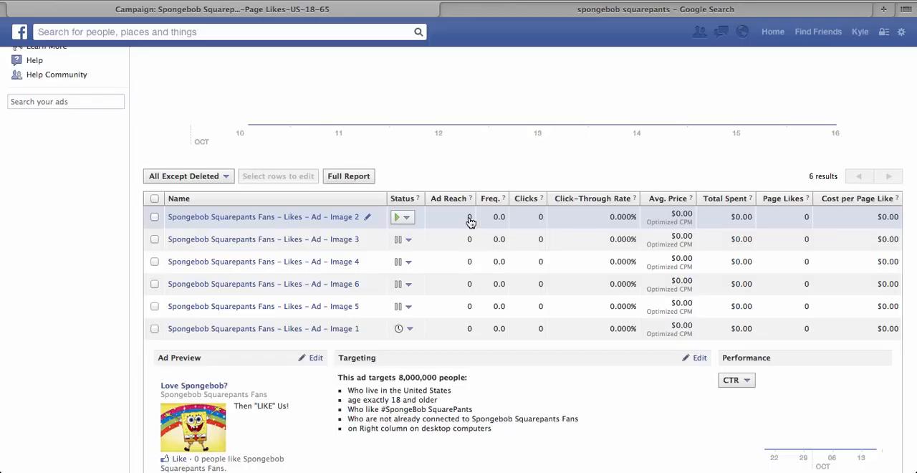
# Step: Pause the Image 2 ad and set the Image 3 ad back to active
pyautogui.click(414, 222)
pyautogui.click(425, 247)
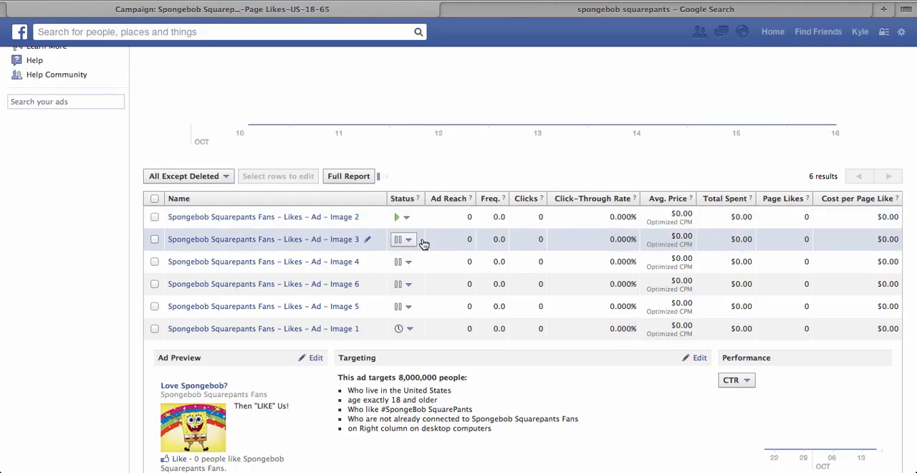
pyautogui.click(413, 240)
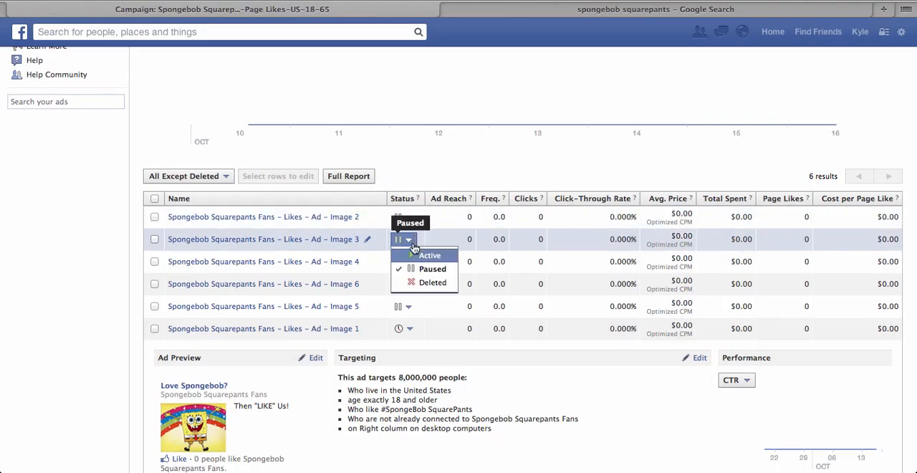
pyautogui.click(424, 257)
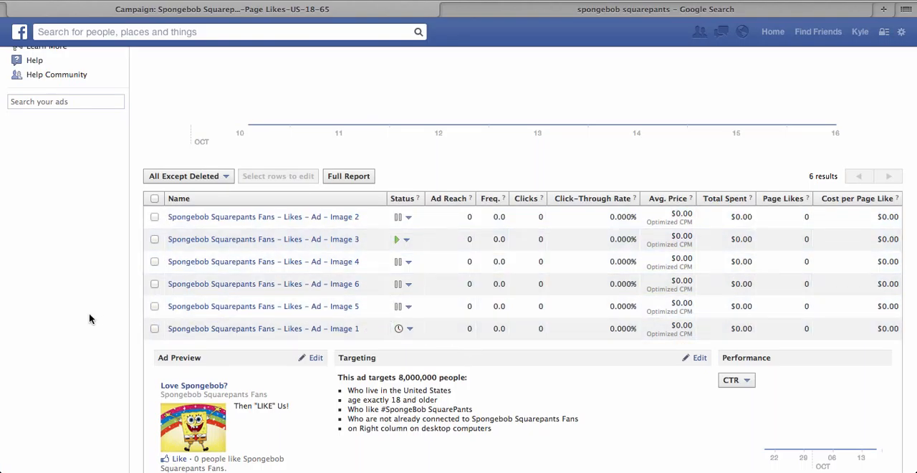
# Step: Reload the campaign page and pause the Image 1 ad
pyautogui.scroll(-1, 89, 315)
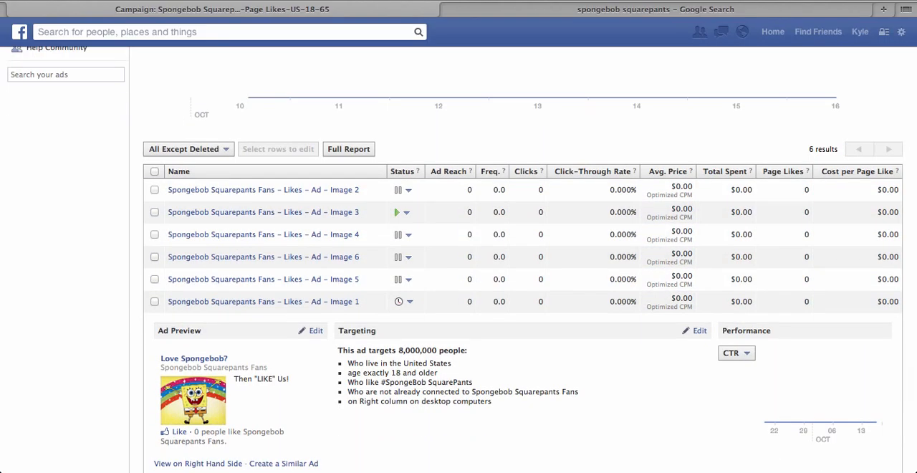
pyautogui.scroll(-1, 88, 316)
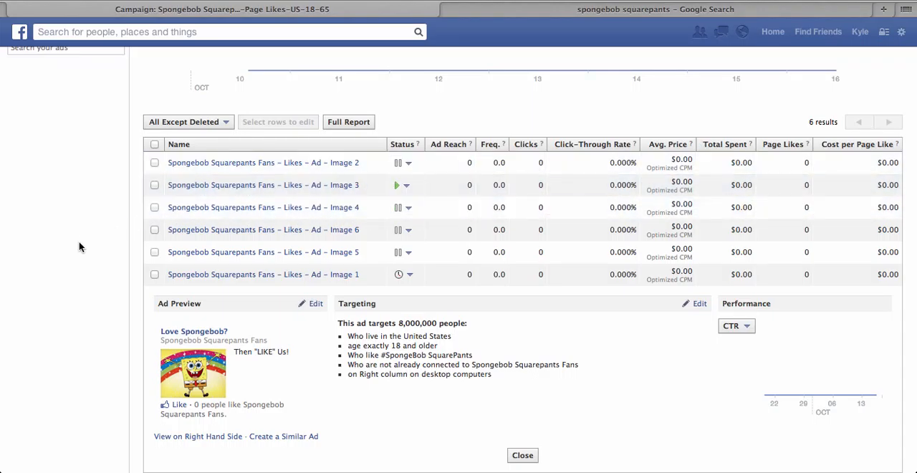
pyautogui.scroll(2, 79, 246)
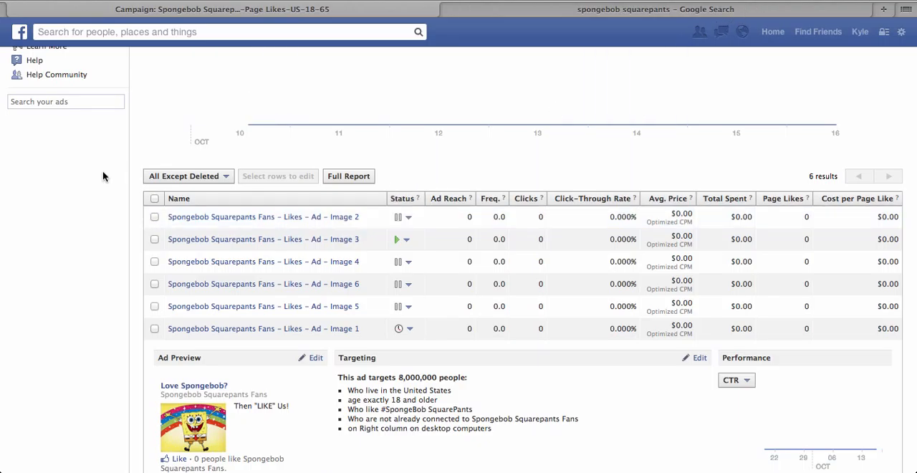
pyautogui.press('super+r')
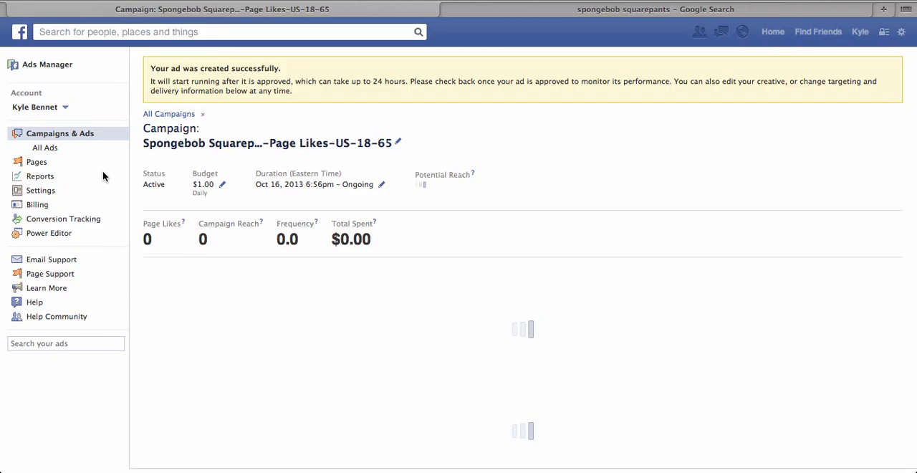
pyautogui.scroll(-2, 102, 172)
pyautogui.scroll(-5, 459, 260)
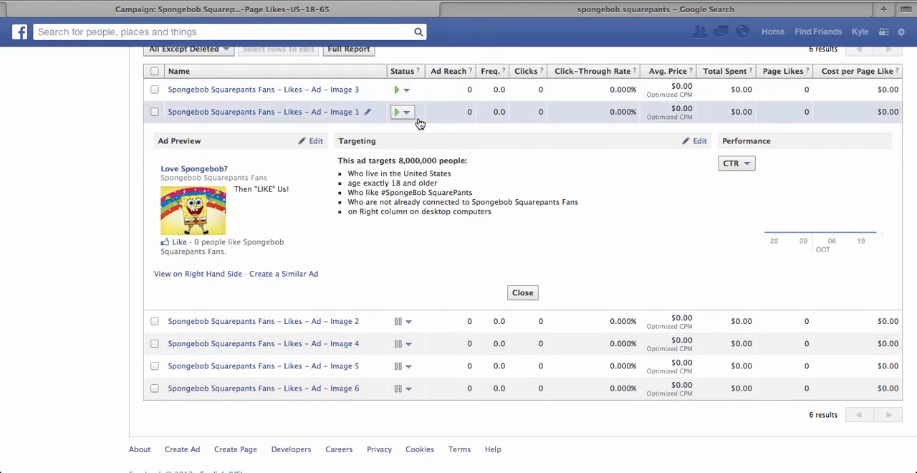
pyautogui.click(406, 112)
pyautogui.click(421, 141)
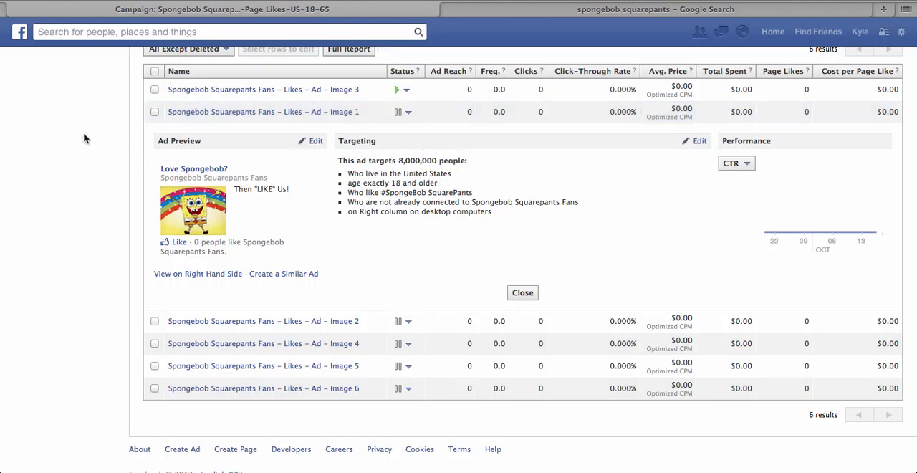
pyautogui.scroll(2, 72, 143)
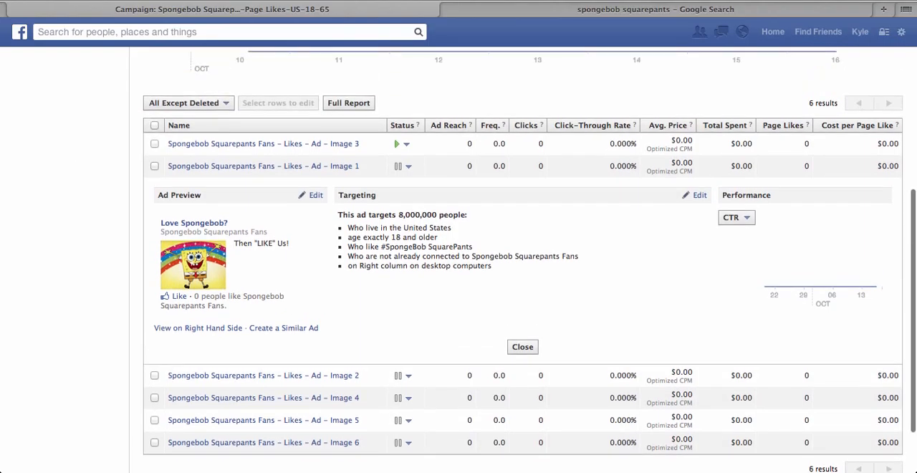